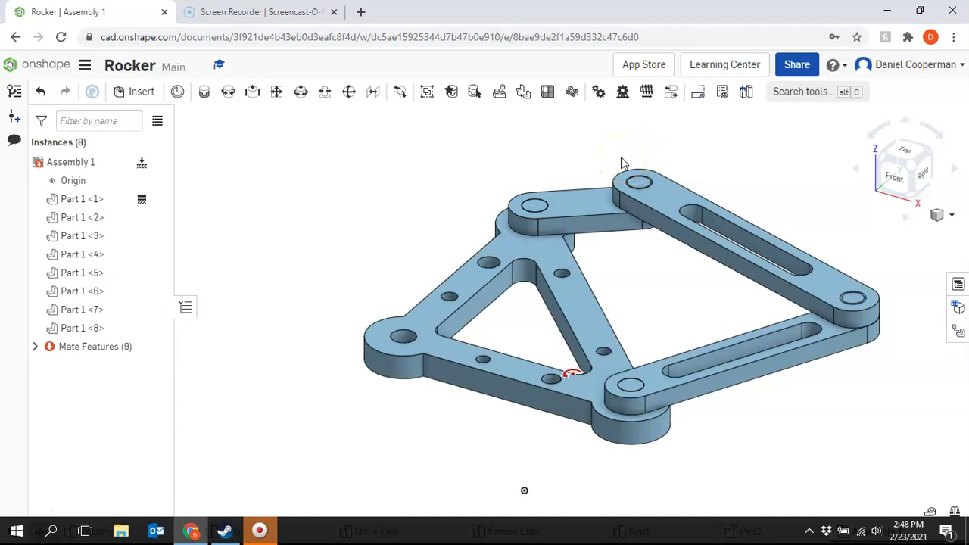
Drag the top link upward so the rocker linkage swings about its revolute mates, then deselect it
{"action": "left_click", "coordinate": [667, 202]}
{"action": "left_click_drag", "start_coordinate": [667, 199], "coordinate": [664, 145]}
{"action": "left_click", "coordinate": [235, 285]}
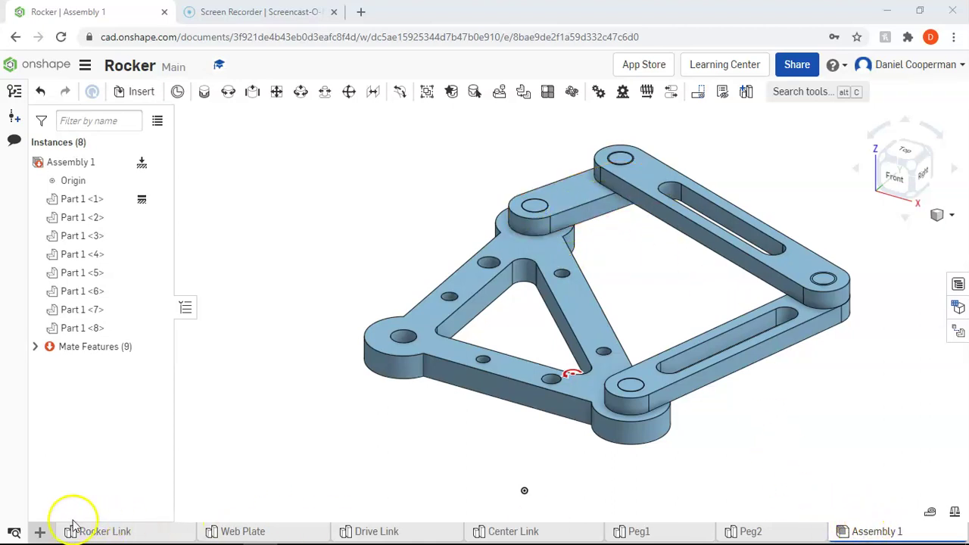
Add a new assembly tab, Assembly 2, to the Rocker document using Create Assembly
{"action": "left_click", "coordinate": [39, 531]}
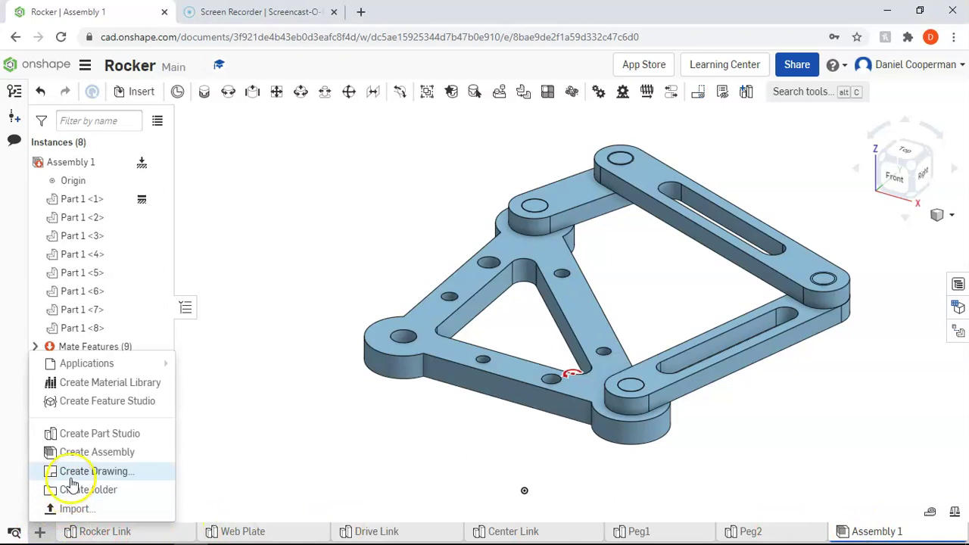
{"action": "left_click", "coordinate": [77, 453]}
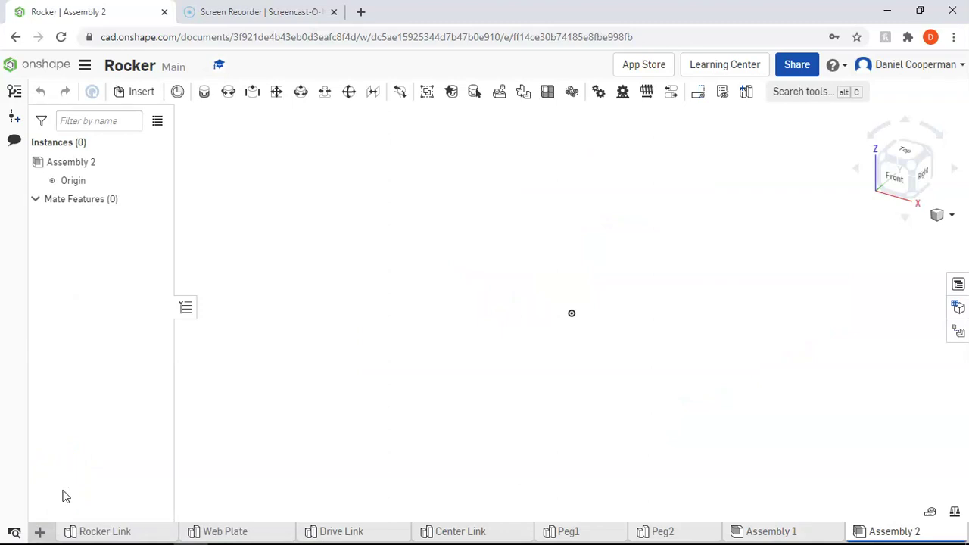
{"action": "mouse_move", "coordinate": [235, 534]}
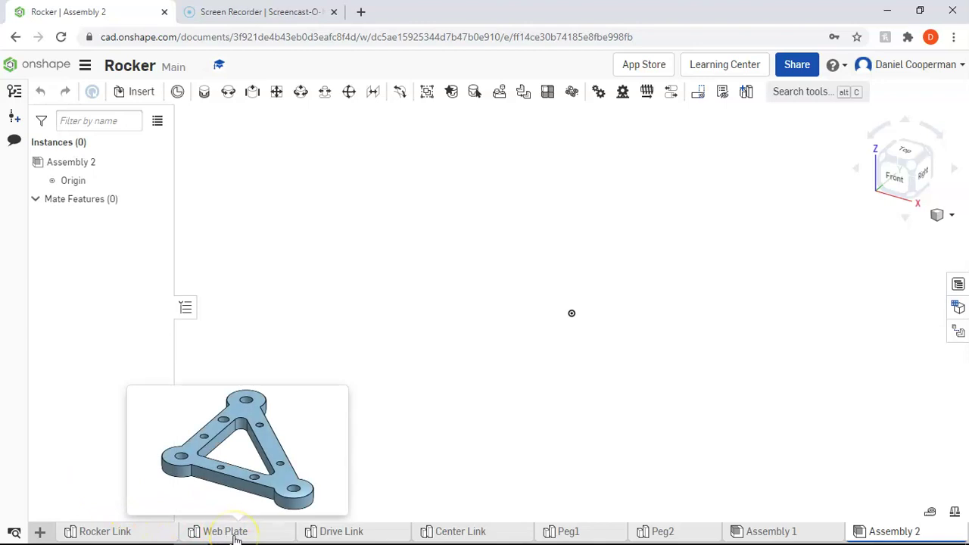
Open the Insert panel, browse other documents, then return to the current document's Part Studios
{"action": "left_click", "coordinate": [140, 98]}
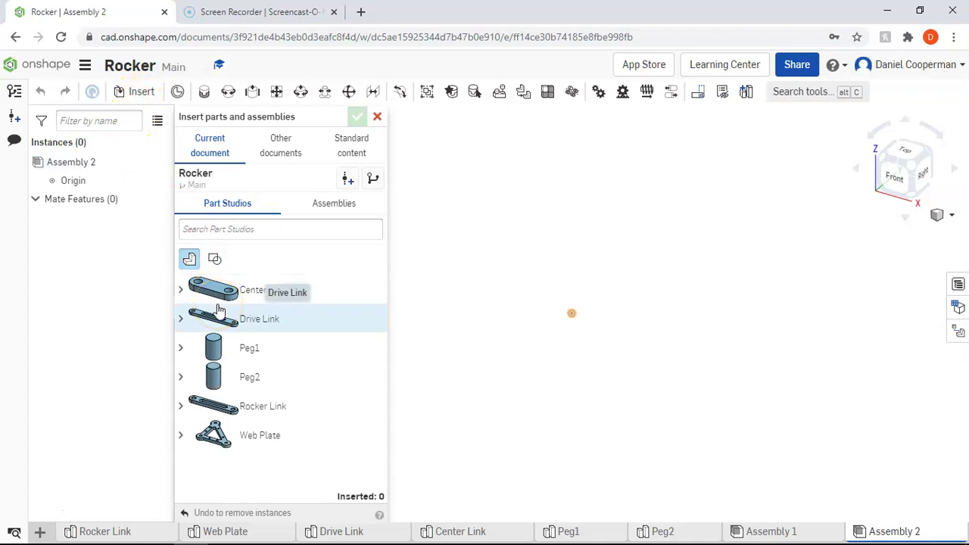
{"action": "left_click_drag", "start_coordinate": [236, 294], "coordinate": [257, 331]}
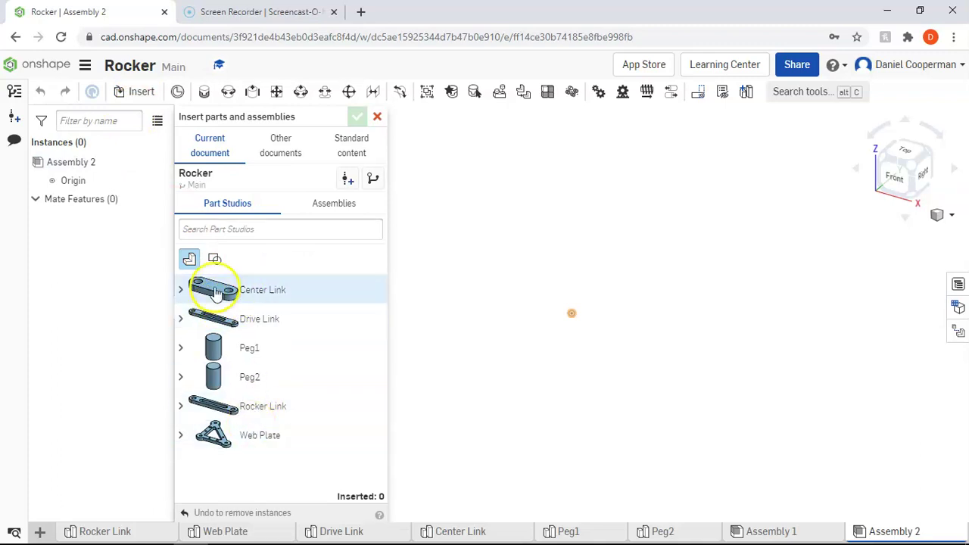
{"action": "left_click", "coordinate": [254, 314]}
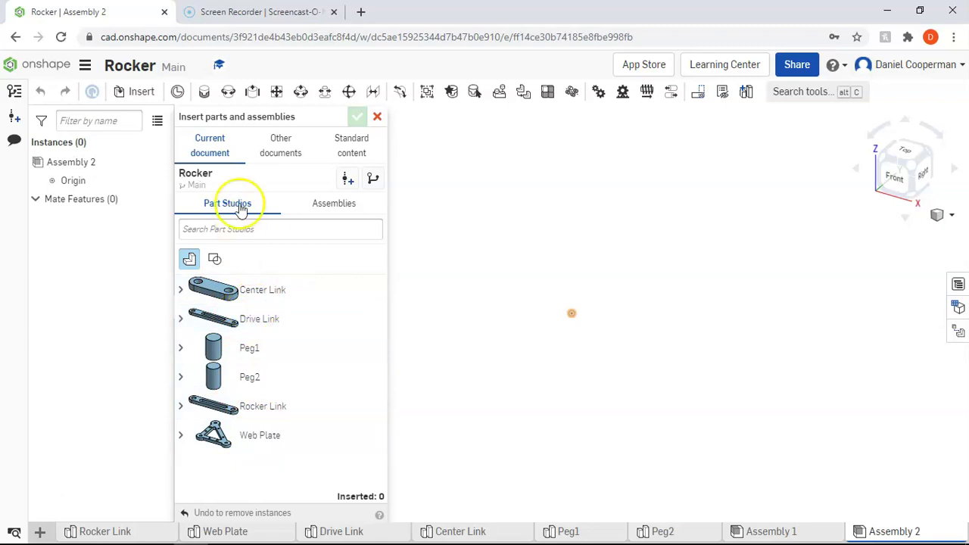
{"action": "left_click", "coordinate": [290, 159]}
{"action": "left_click", "coordinate": [235, 216]}
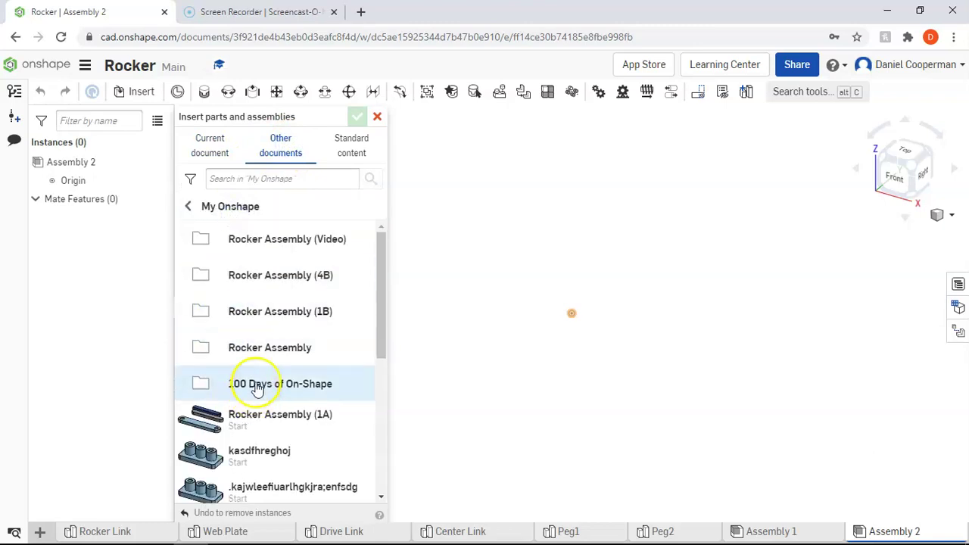
{"action": "left_click", "coordinate": [211, 142]}
Insert the Center Link and Drive Link into Assembly 2
{"action": "left_click", "coordinate": [260, 289]}
{"action": "left_click", "coordinate": [490, 283]}
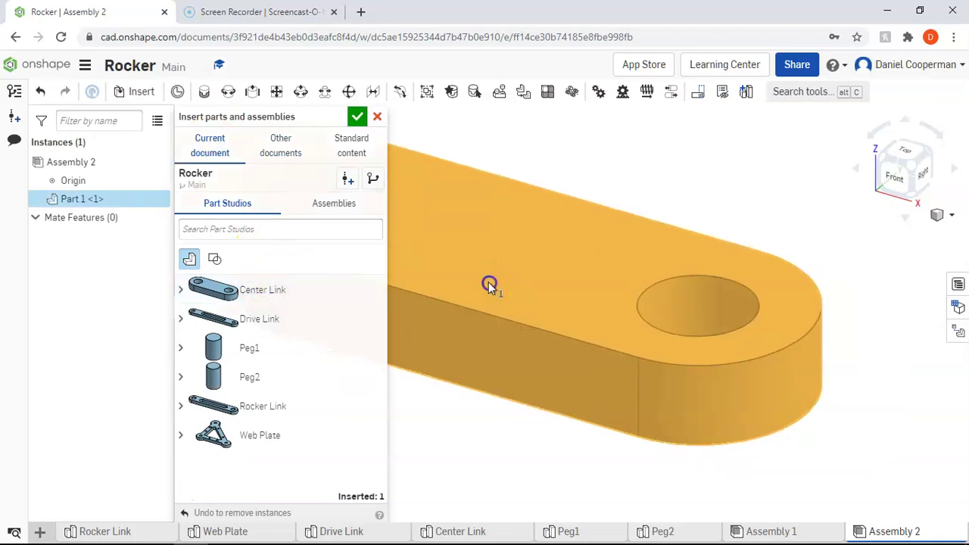
{"action": "left_click", "coordinate": [265, 319]}
{"action": "left_click", "coordinate": [650, 213]}
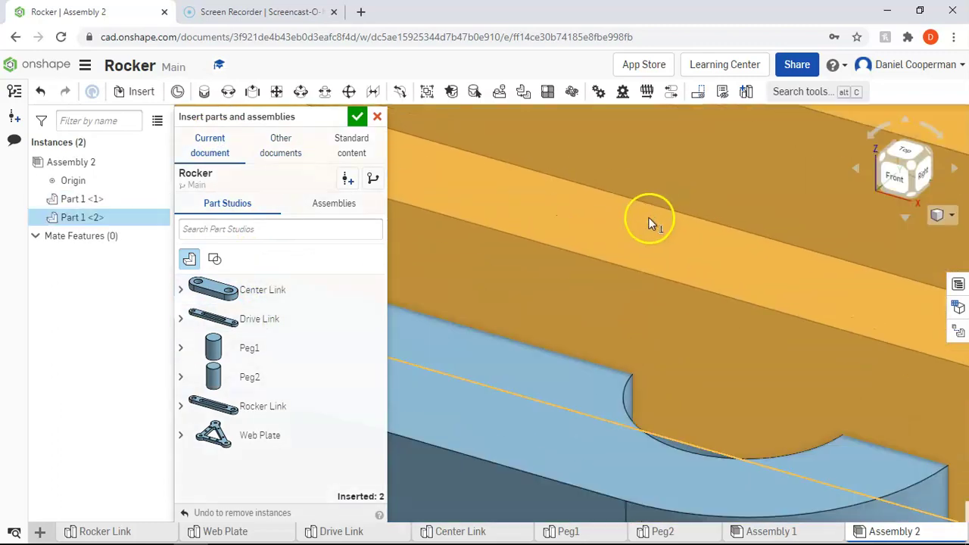
Insert two Peg1 and two Peg2 instances, placing them side by side
{"action": "scroll", "coordinate": [645, 220], "scroll_direction": "down", "scroll_amount": 3}
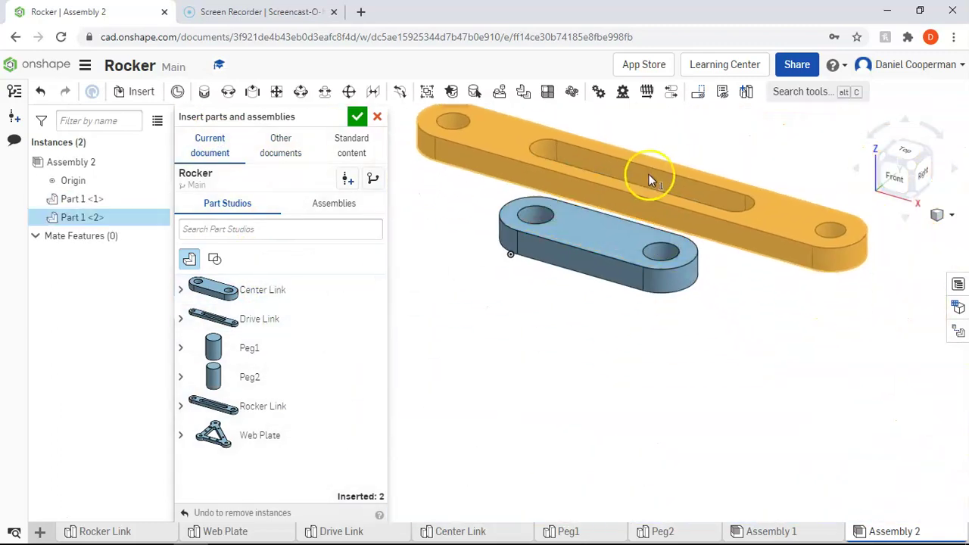
{"action": "left_click", "coordinate": [254, 349]}
{"action": "left_click", "coordinate": [449, 348]}
{"action": "left_click", "coordinate": [221, 349]}
{"action": "left_click", "coordinate": [511, 345]}
{"action": "left_click", "coordinate": [280, 377]}
{"action": "left_click", "coordinate": [256, 385]}
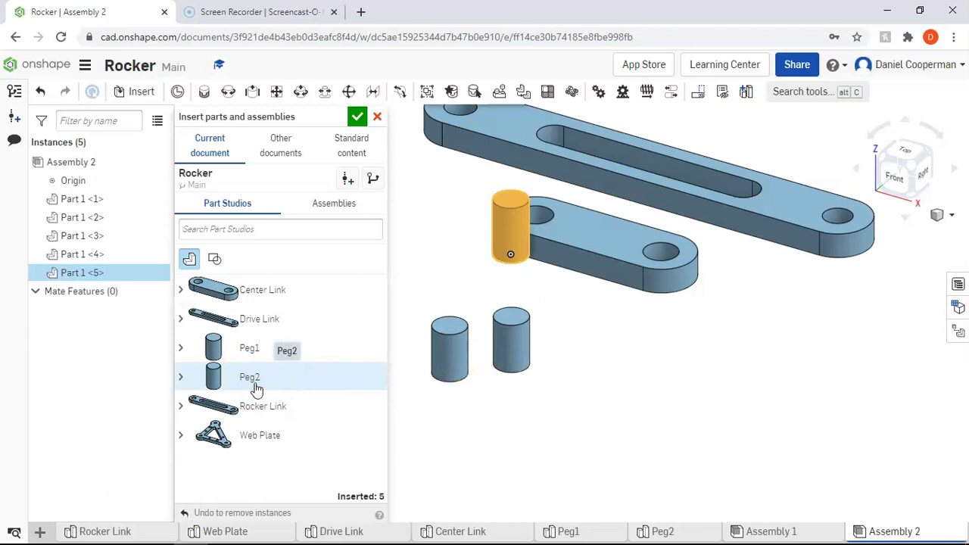
{"action": "left_click", "coordinate": [617, 368]}
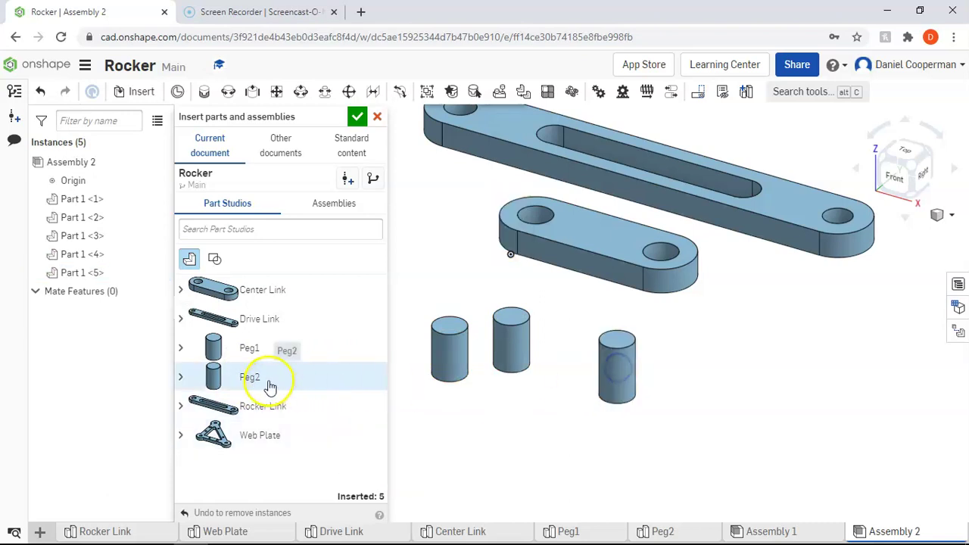
{"action": "left_click", "coordinate": [270, 384]}
{"action": "left_click", "coordinate": [660, 351]}
Insert the Rocker Link and Web Plate, moving them up above the other parts
{"action": "left_click", "coordinate": [321, 405]}
{"action": "left_click", "coordinate": [558, 361]}
{"action": "scroll", "coordinate": [556, 356], "scroll_direction": "up", "scroll_amount": 3}
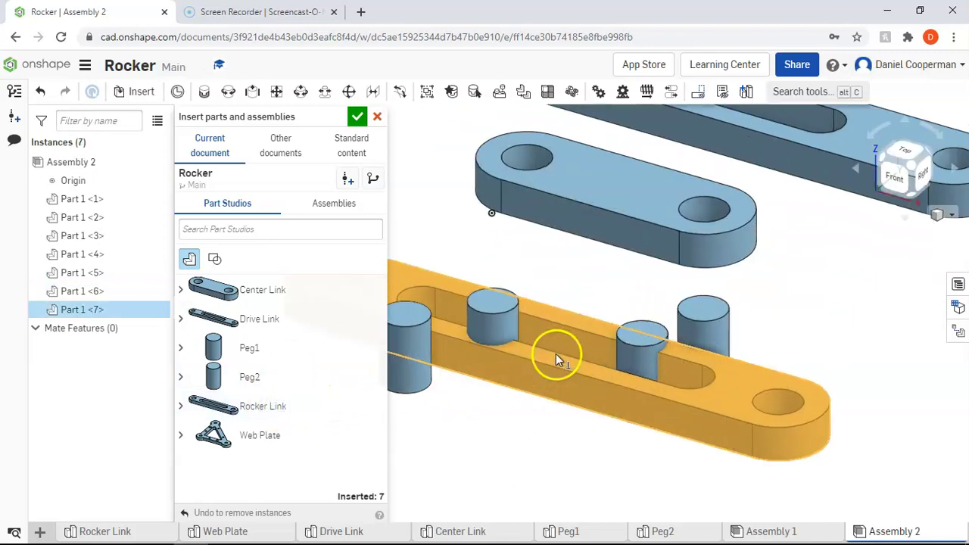
{"action": "scroll", "coordinate": [556, 354], "scroll_direction": "down", "scroll_amount": 4}
{"action": "left_click_drag", "start_coordinate": [558, 353], "coordinate": [677, 195]}
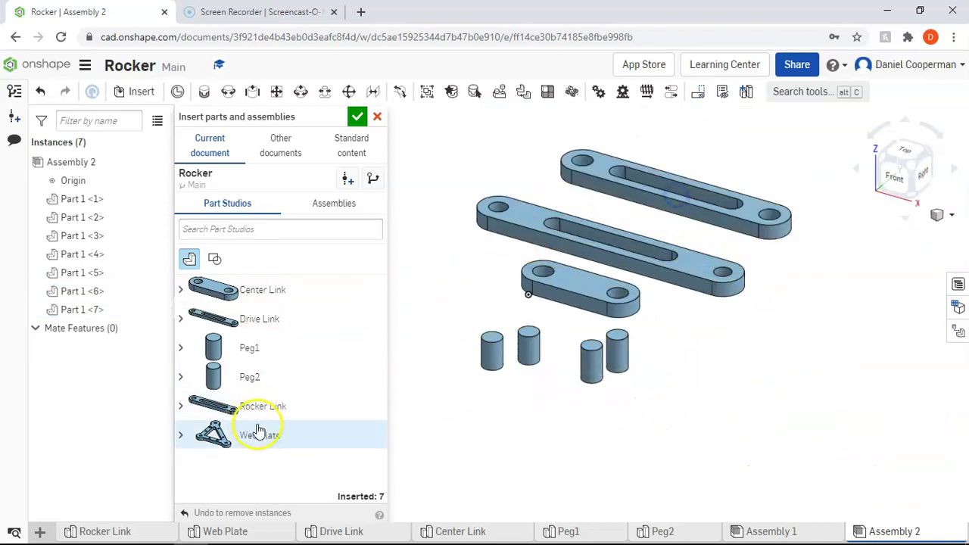
{"action": "left_click", "coordinate": [259, 431]}
{"action": "left_click", "coordinate": [524, 404]}
{"action": "scroll", "coordinate": [519, 402], "scroll_direction": "up", "scroll_amount": 3}
{"action": "scroll", "coordinate": [512, 401], "scroll_direction": "down", "scroll_amount": 5}
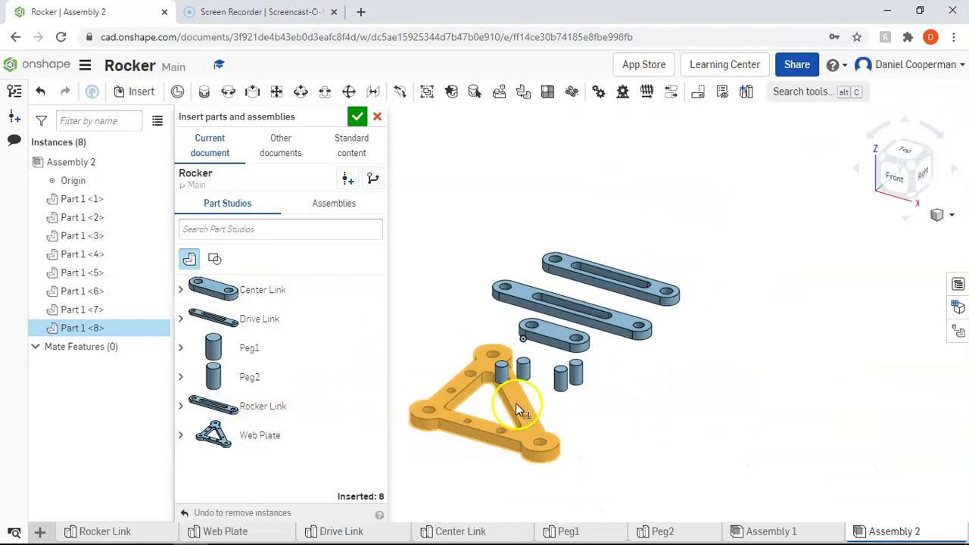
{"action": "left_click_drag", "start_coordinate": [512, 401], "coordinate": [485, 216]}
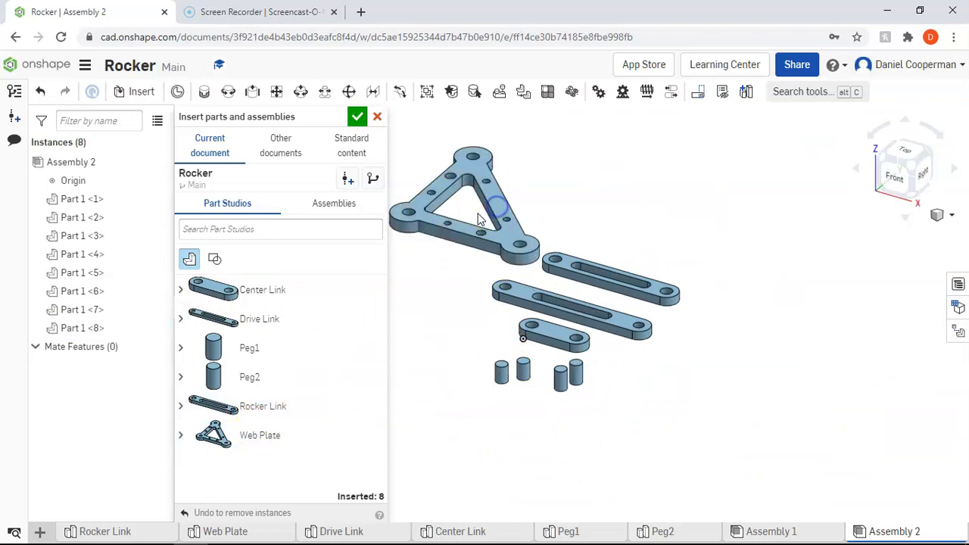
Close the Insert panel and restore the eight cancelled part insertions, then zoom in
{"action": "left_click", "coordinate": [382, 119]}
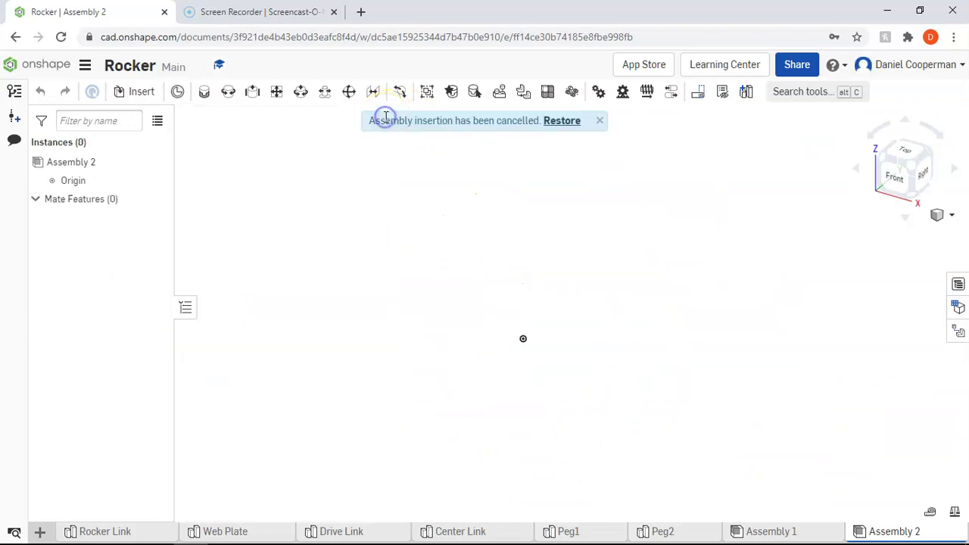
{"action": "left_click", "coordinate": [564, 123]}
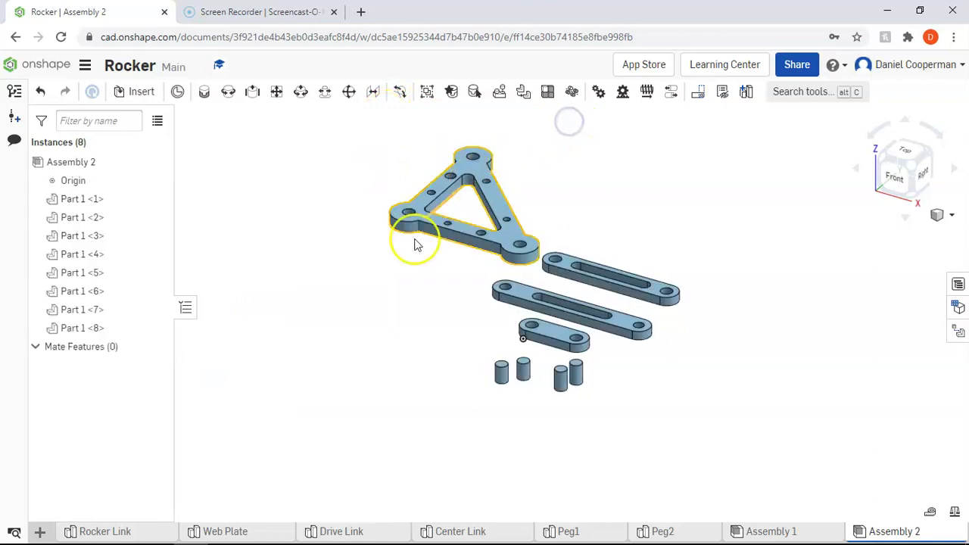
{"action": "scroll", "coordinate": [323, 311], "scroll_direction": "up", "scroll_amount": 1}
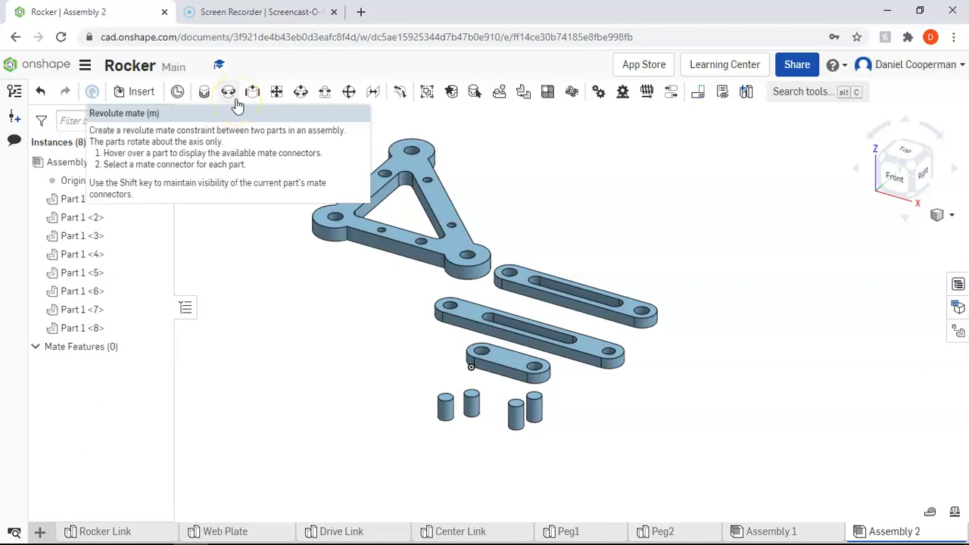
Drag one peg up next to the Center Link, apart from the other three pegs
{"action": "middle_click_drag", "start_coordinate": [401, 318], "coordinate": [388, 345]}
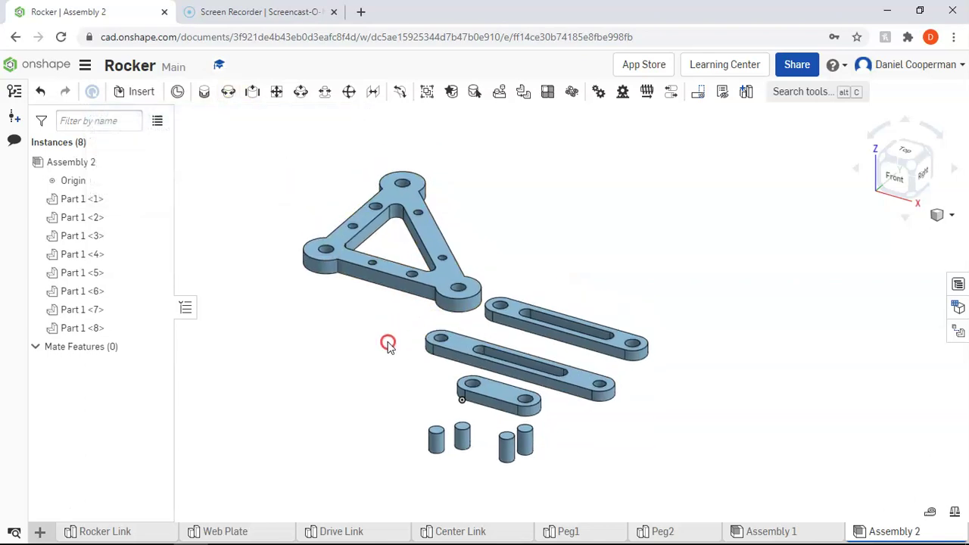
{"action": "left_click", "coordinate": [504, 453]}
{"action": "left_click_drag", "start_coordinate": [469, 298], "coordinate": [419, 389]}
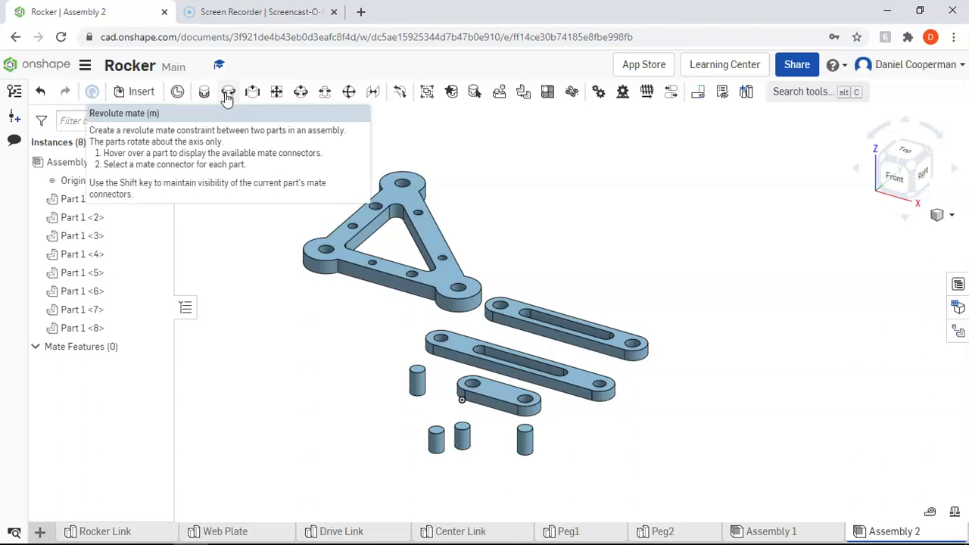
Create a Revolute mate joining the peg's base connector to the web plate hole's connector
{"action": "left_click", "coordinate": [229, 92]}
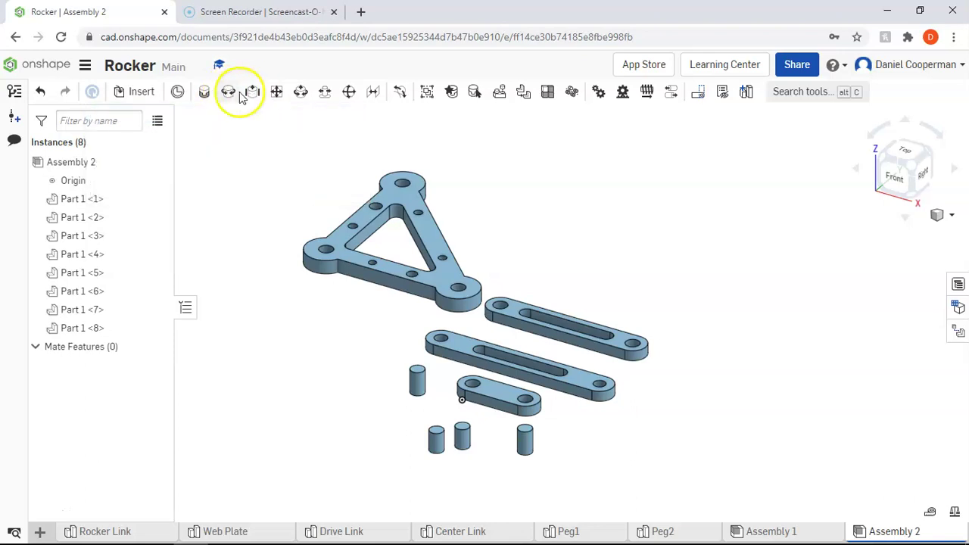
{"action": "scroll", "coordinate": [409, 405], "scroll_direction": "up", "scroll_amount": 5}
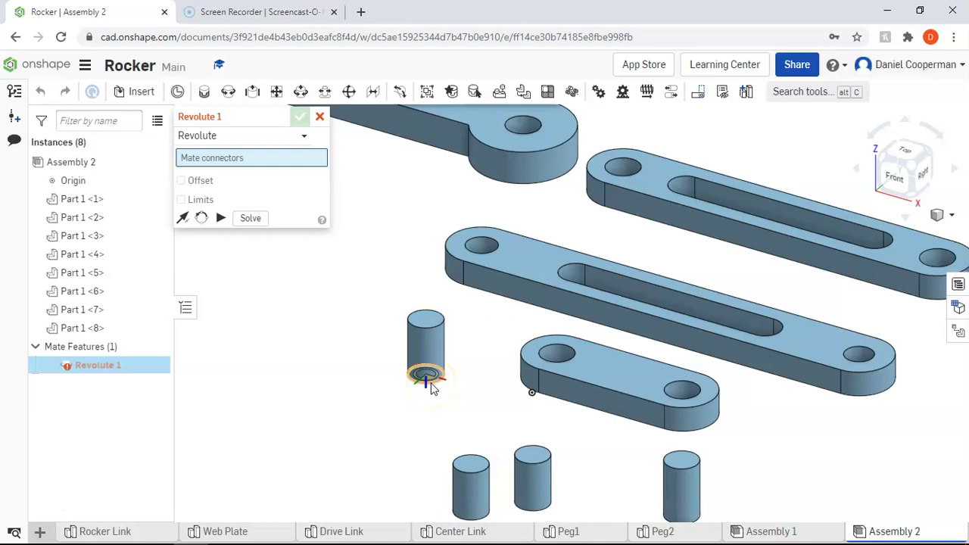
{"action": "left_click", "coordinate": [428, 378]}
{"action": "middle_click_drag", "start_coordinate": [442, 206], "coordinate": [441, 367]}
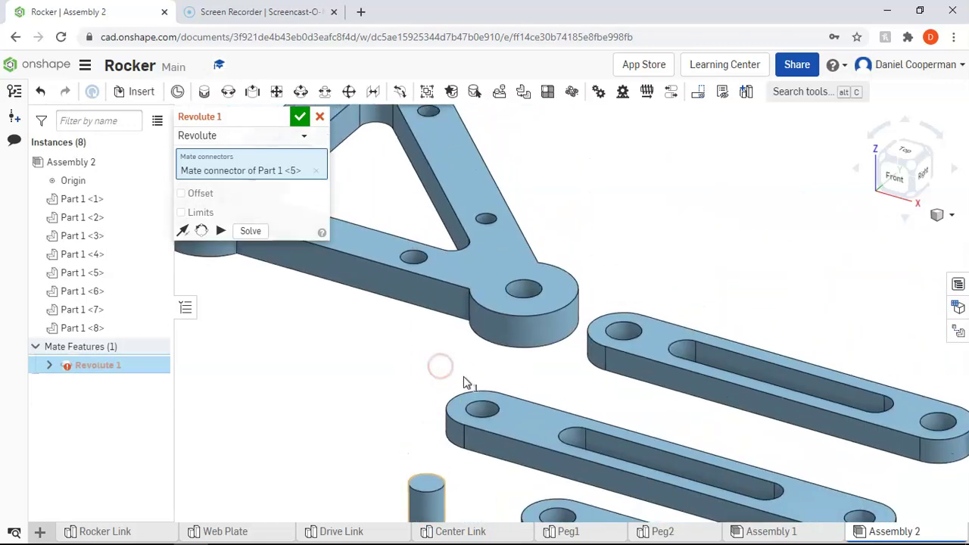
{"action": "right_click_drag", "start_coordinate": [465, 383], "coordinate": [463, 336]}
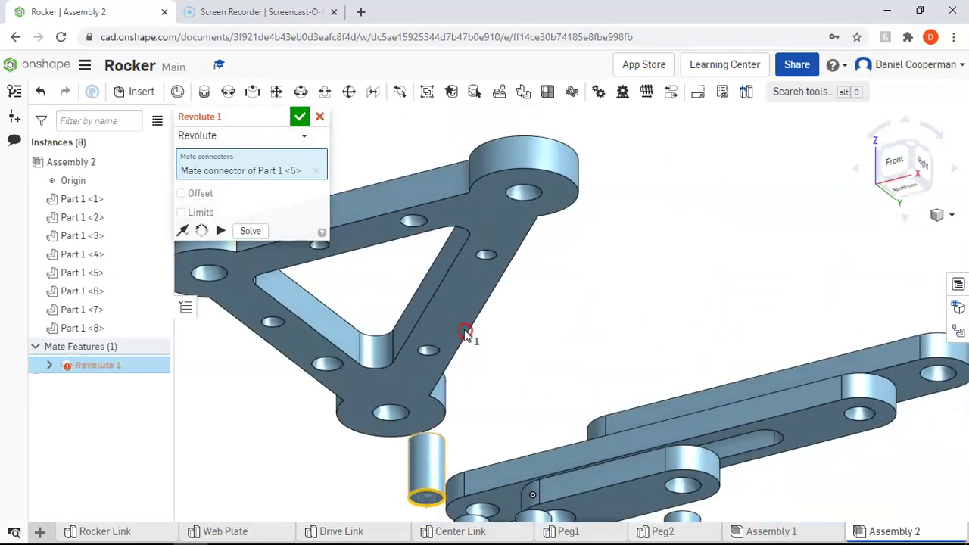
{"action": "left_click", "coordinate": [520, 194]}
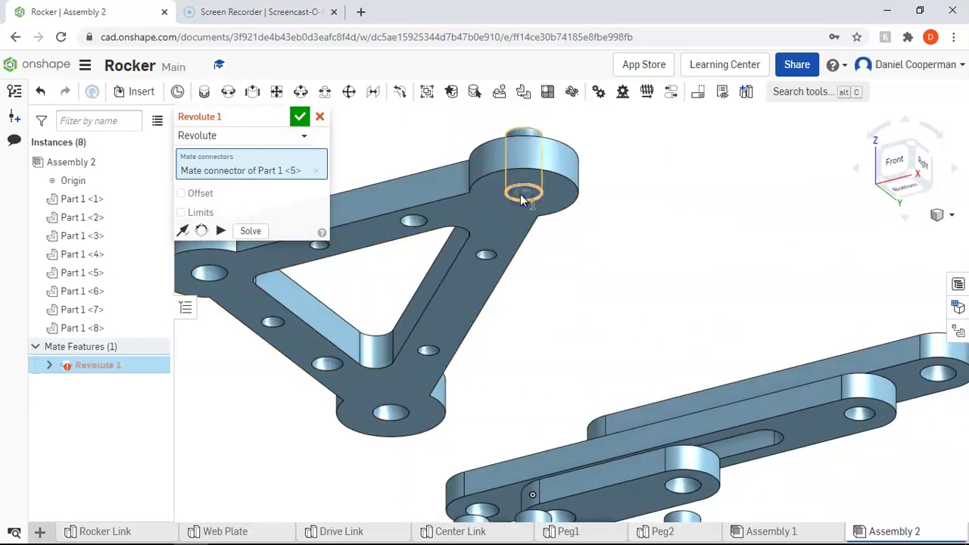
{"action": "right_click_drag", "start_coordinate": [670, 161], "coordinate": [660, 240]}
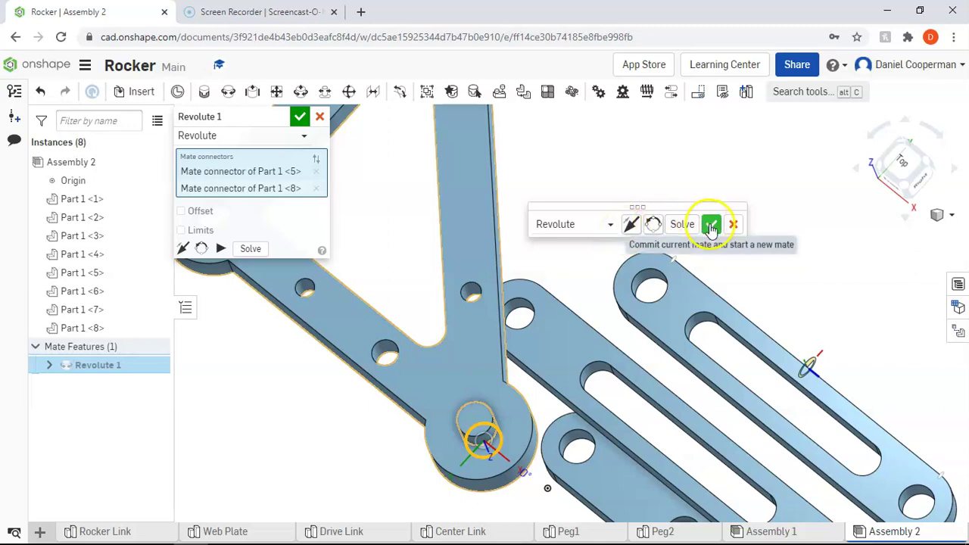
Commit the first revolute, then mate the slotted link's end hole to the plate's peg as Revolute 2
{"action": "key", "text": "f"}
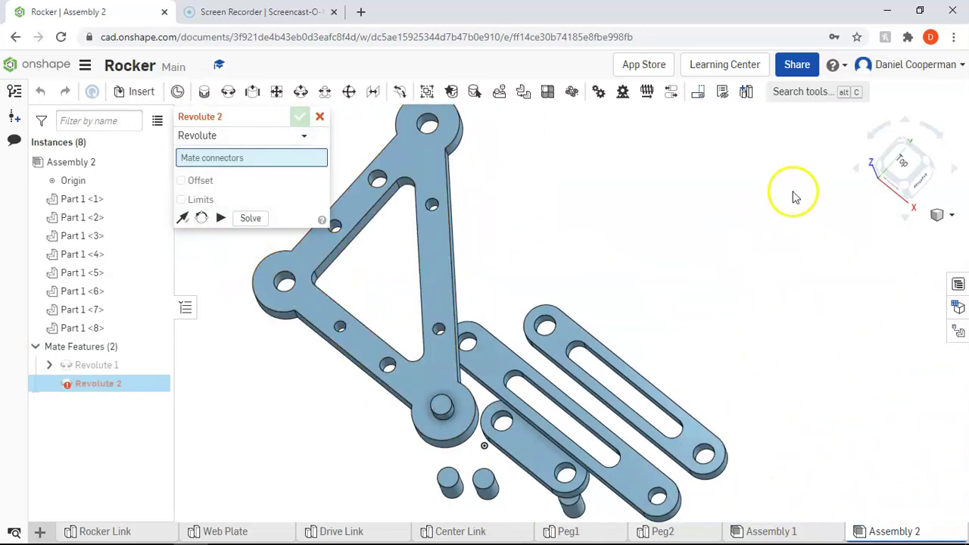
{"action": "left_click", "coordinate": [901, 184]}
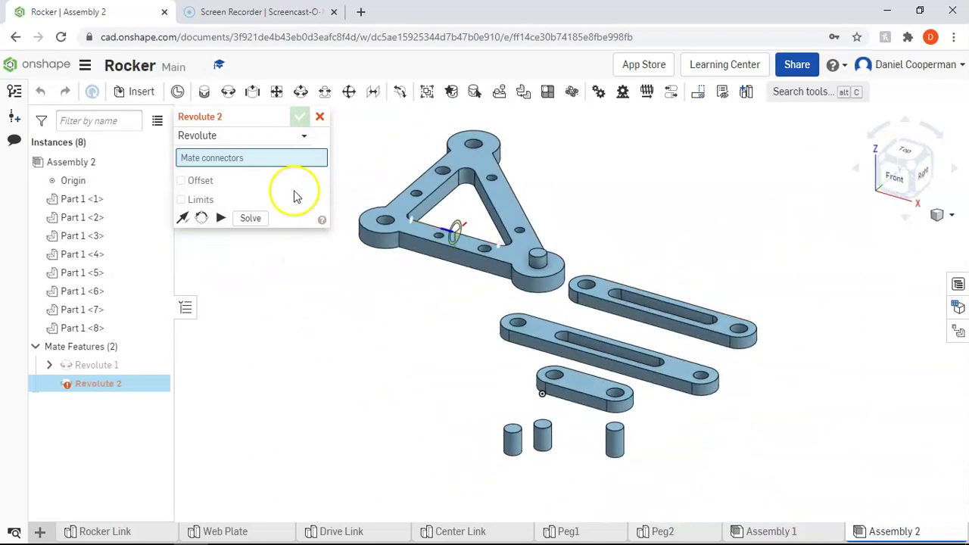
{"action": "left_click", "coordinate": [227, 94]}
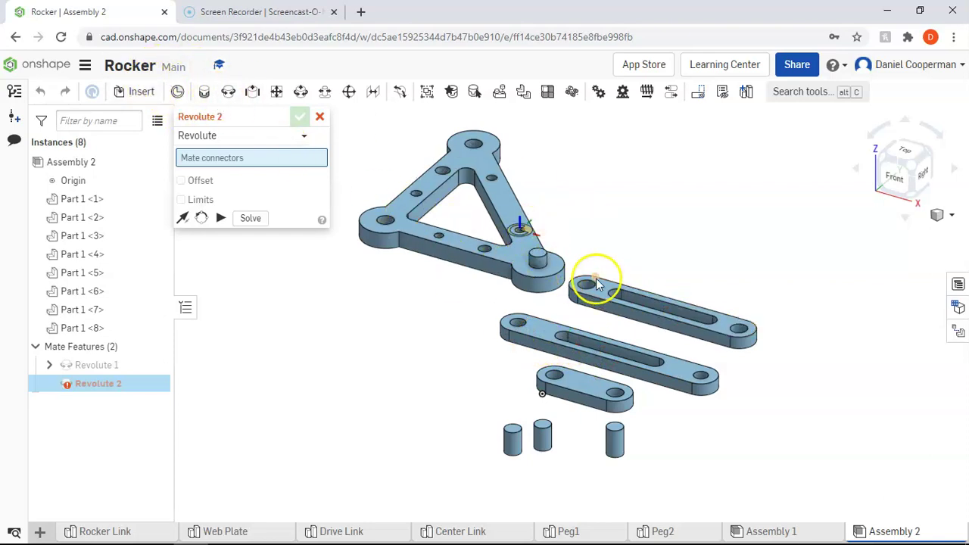
{"action": "scroll", "coordinate": [596, 277], "scroll_direction": "up", "scroll_amount": 3}
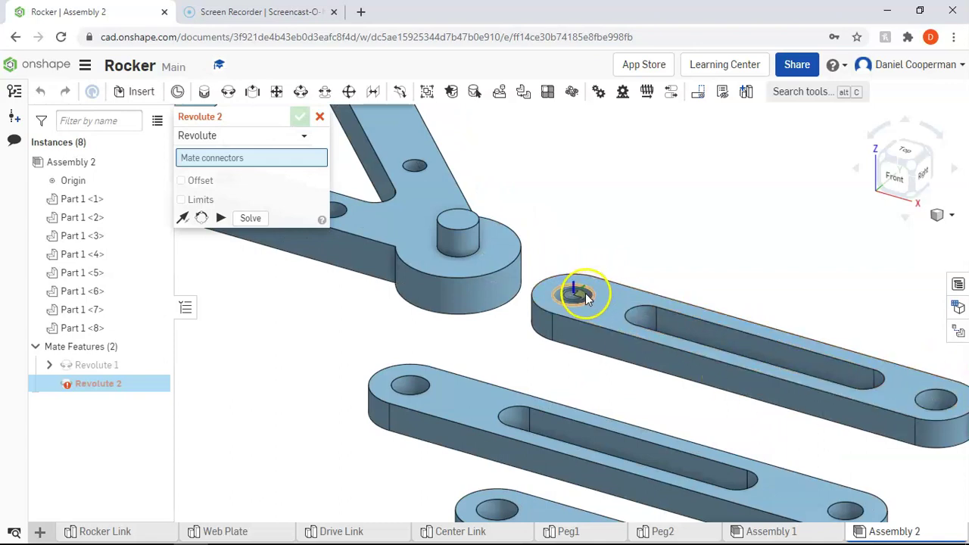
{"action": "left_click", "coordinate": [587, 298]}
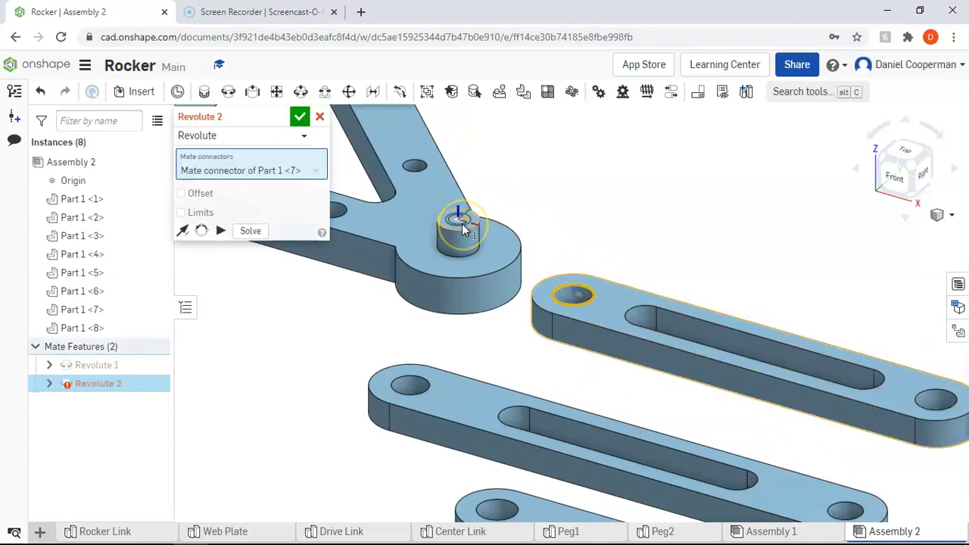
{"action": "left_click", "coordinate": [462, 224]}
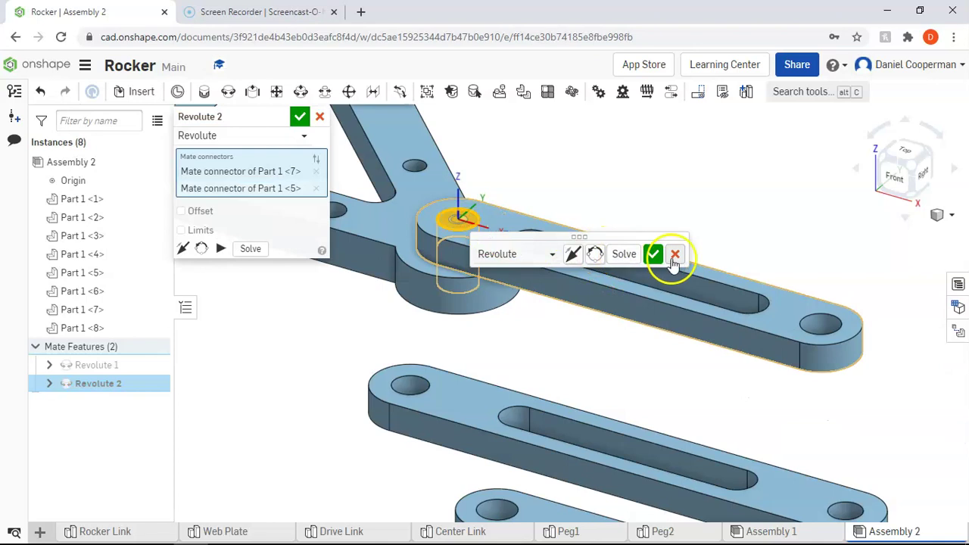
{"action": "left_click", "coordinate": [656, 255]}
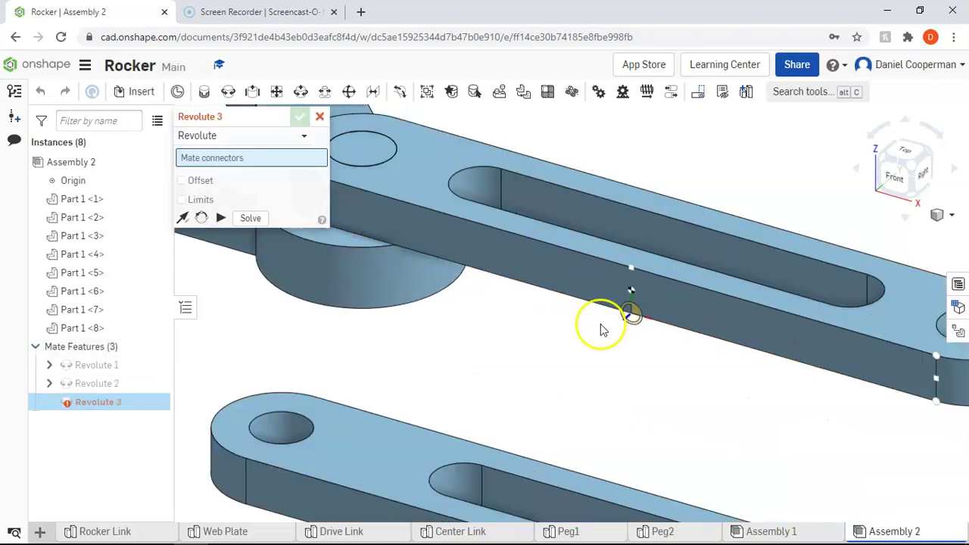
{"action": "scroll", "coordinate": [602, 329], "scroll_direction": "down", "scroll_amount": 3}
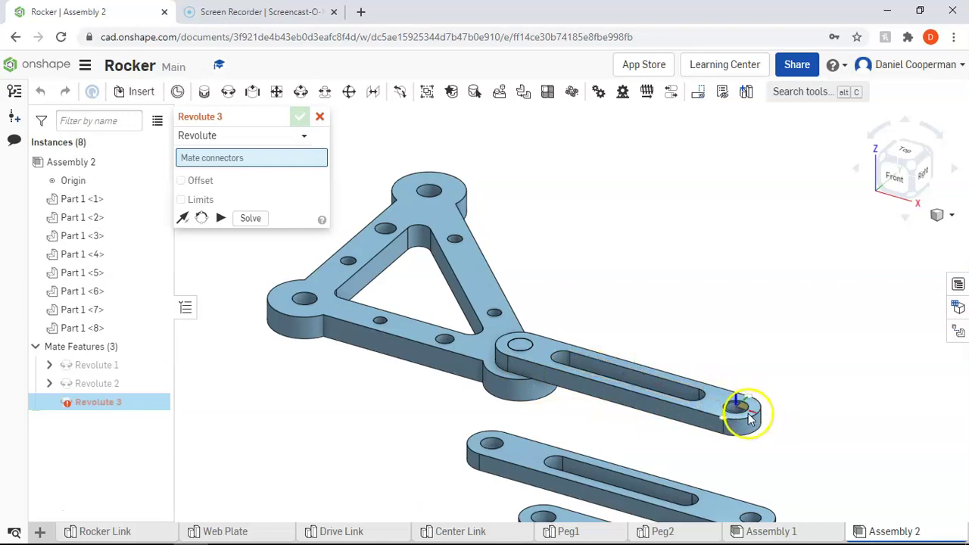
Cancel the empty Revolute 3 and drag the web plate and slotted link pair around together
{"action": "left_click", "coordinate": [320, 117]}
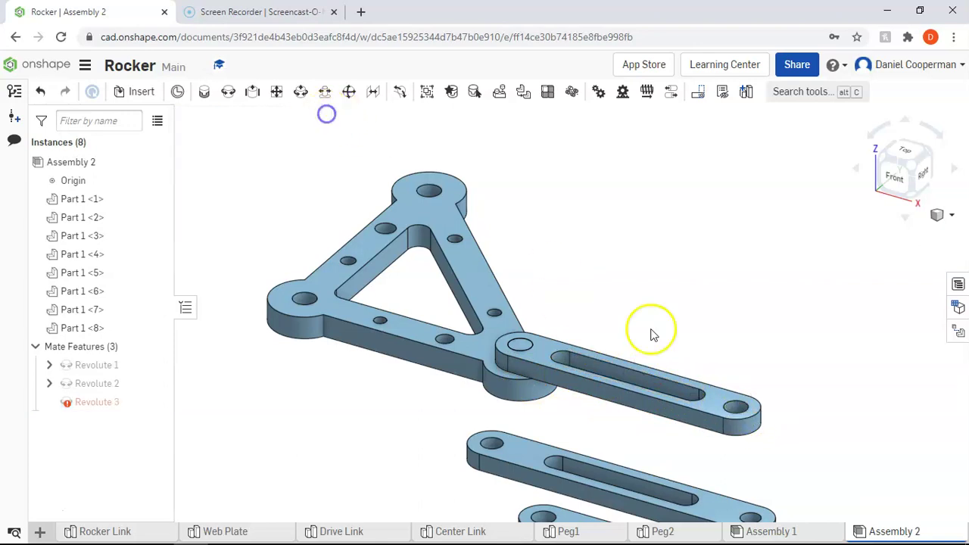
{"action": "left_click_drag", "start_coordinate": [722, 368], "coordinate": [691, 306]}
{"action": "left_click_drag", "start_coordinate": [630, 349], "coordinate": [750, 362]}
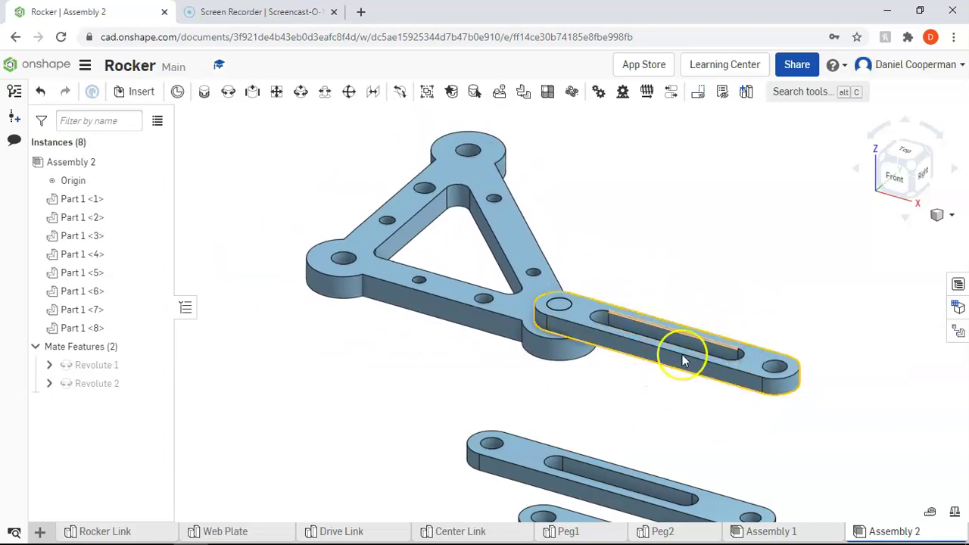
{"action": "scroll", "coordinate": [561, 333], "scroll_direction": "up", "scroll_amount": 4}
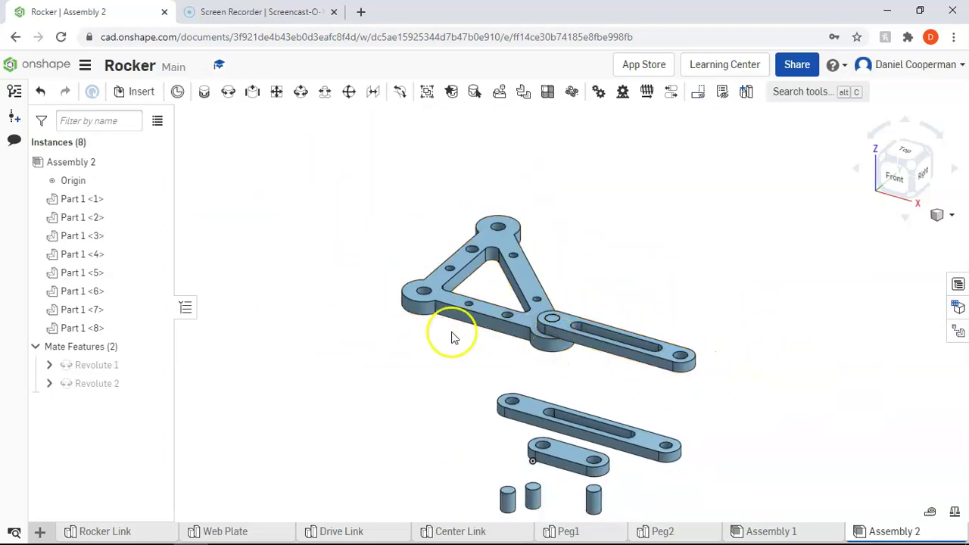
{"action": "scroll", "coordinate": [406, 338], "scroll_direction": "up", "scroll_amount": 1}
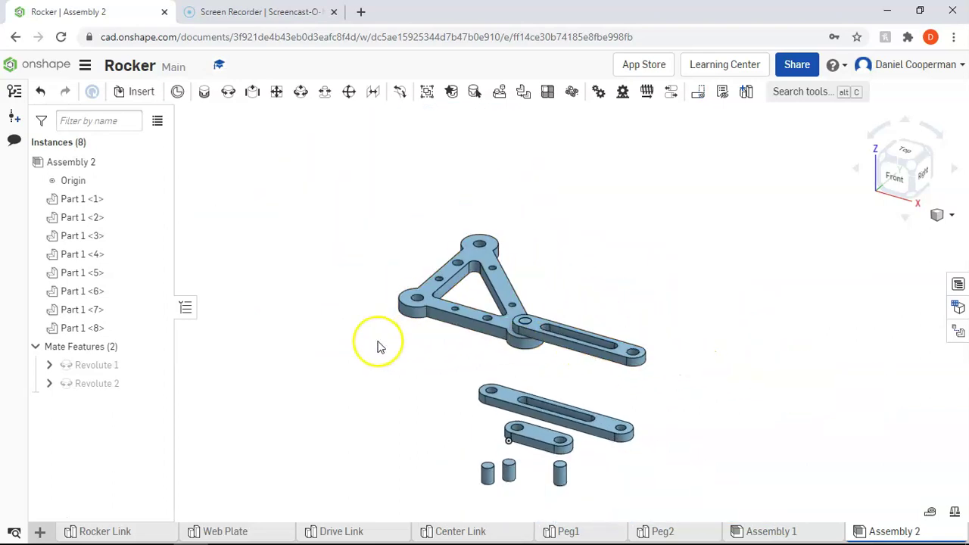
Drag the web plate to rotate it about its pin on the slotted link
{"action": "left_click", "coordinate": [448, 285]}
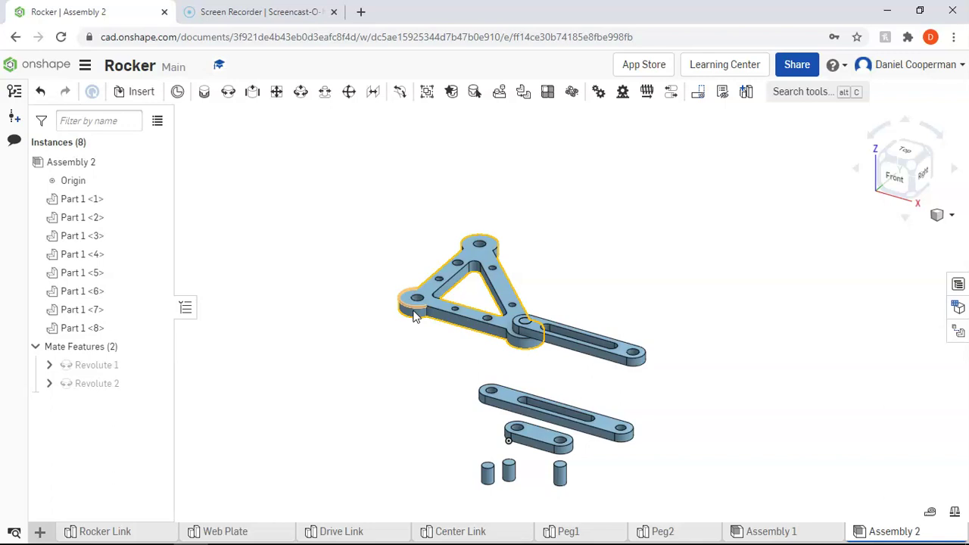
{"action": "left_click", "coordinate": [428, 291]}
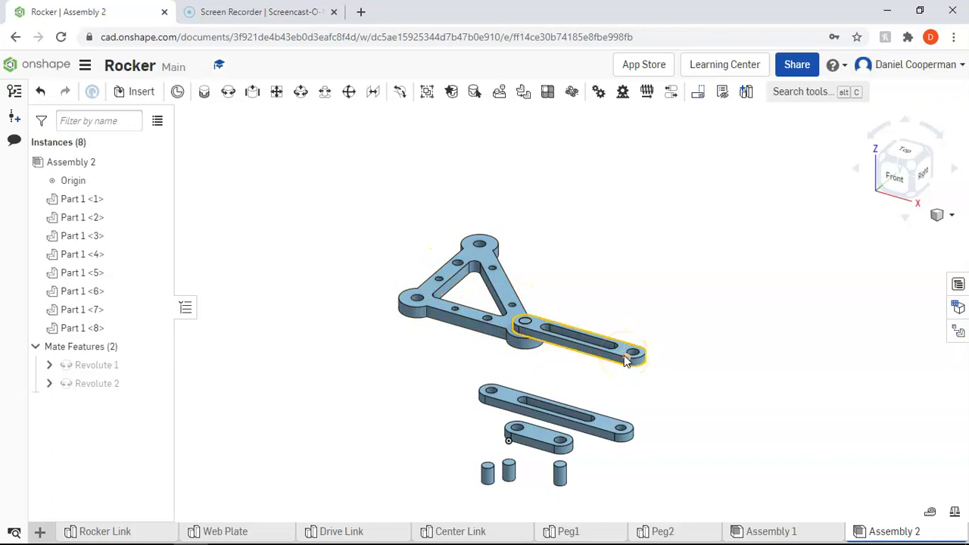
{"action": "left_click", "coordinate": [445, 318]}
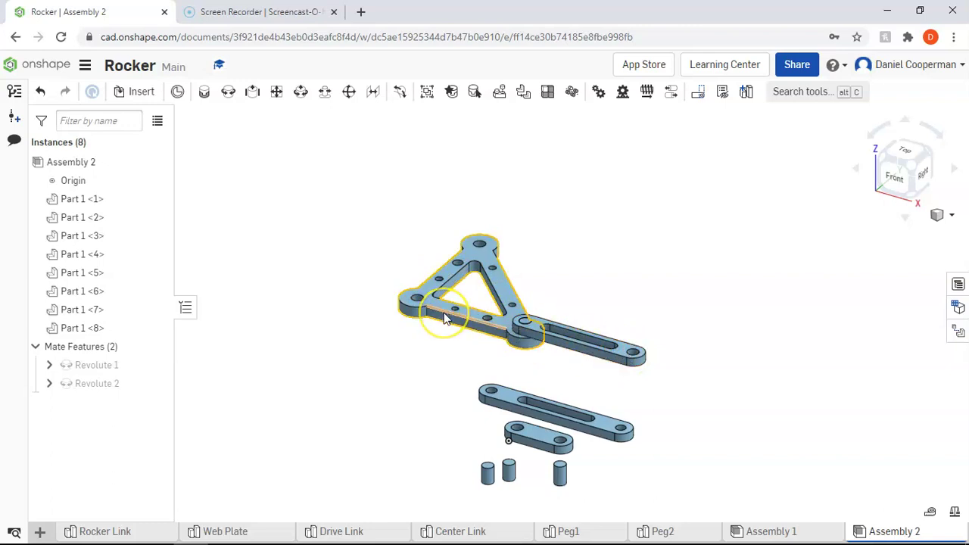
{"action": "left_click_drag", "start_coordinate": [445, 318], "coordinate": [468, 256]}
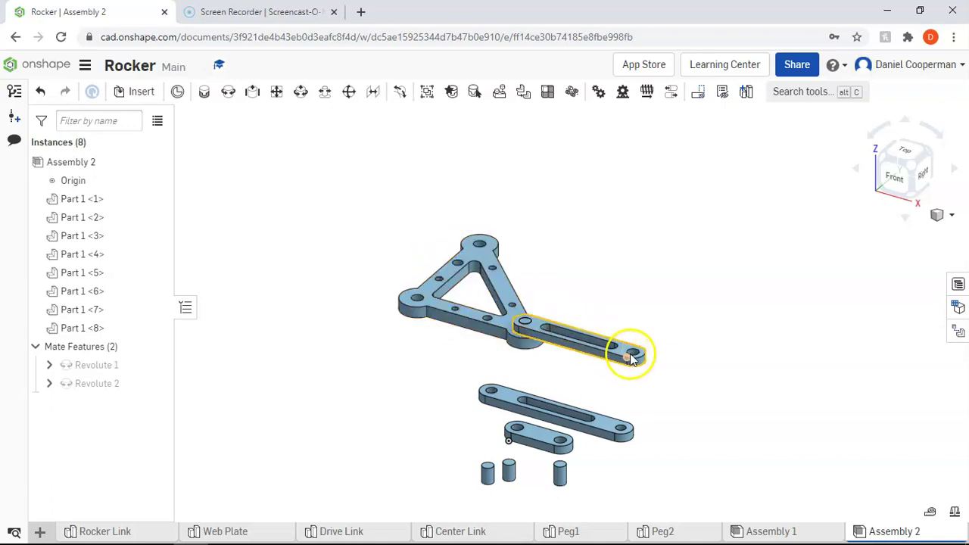
{"action": "scroll", "coordinate": [455, 280], "scroll_direction": "up", "scroll_amount": 5}
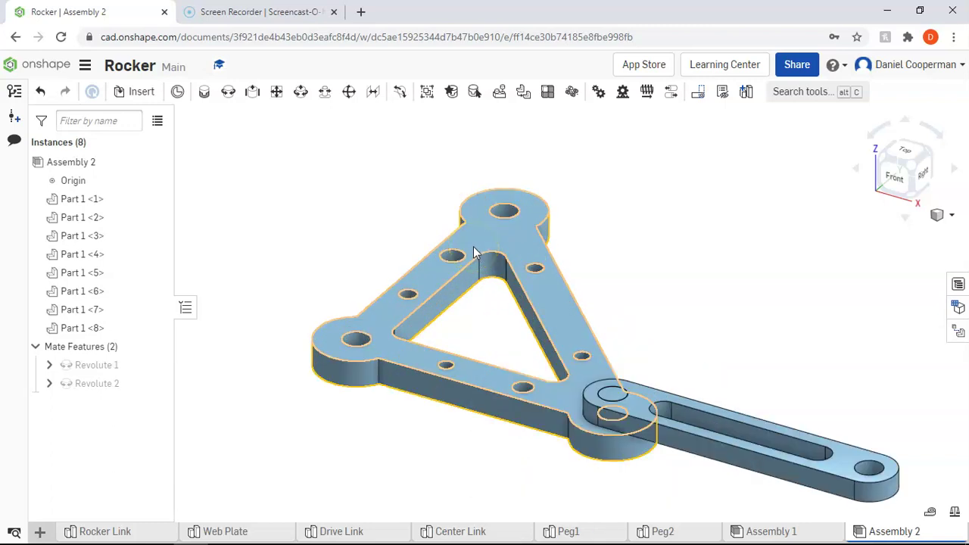
Fix the Web Plate in place from its right-click menu
{"action": "left_click", "coordinate": [478, 239]}
{"action": "right_click", "coordinate": [478, 237]}
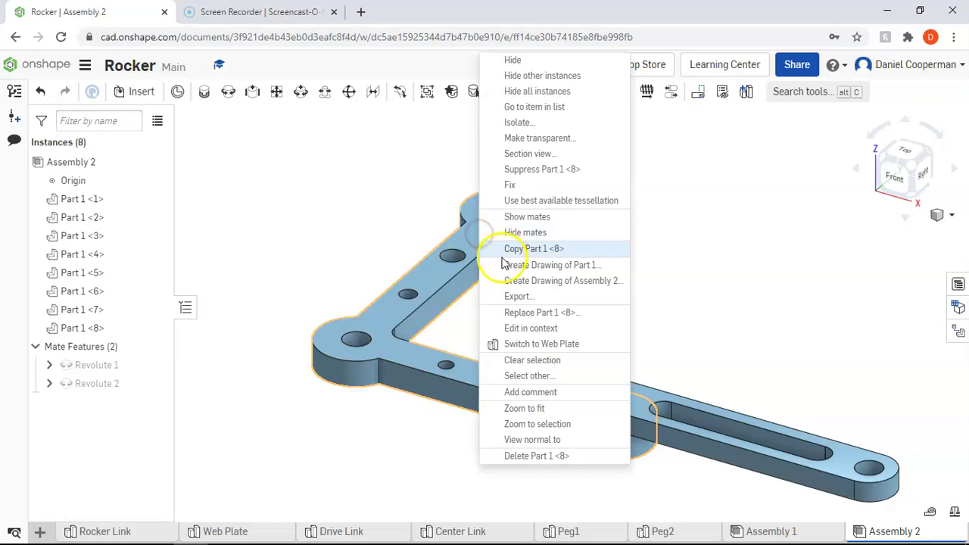
{"action": "left_click", "coordinate": [516, 185]}
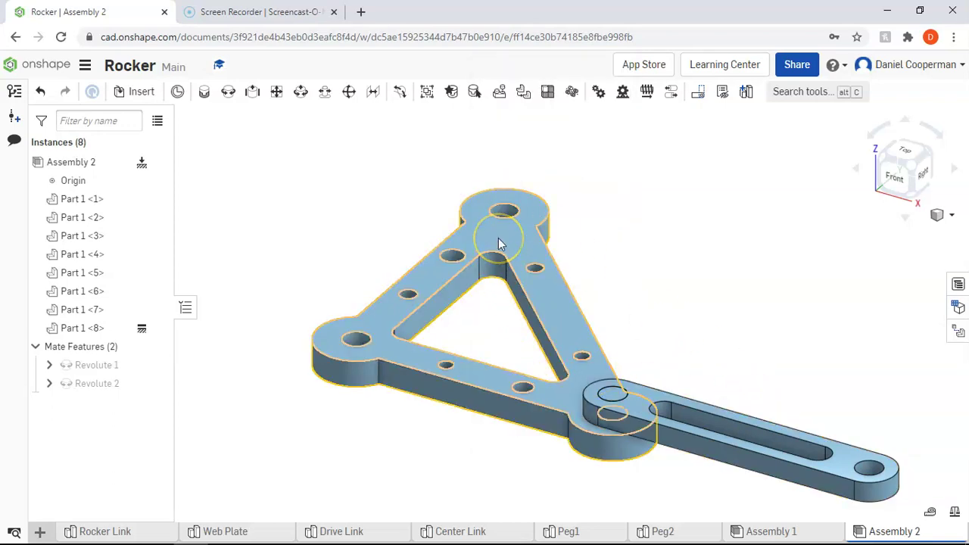
Swing the slotted link's free end upward around its revolute pivot, then zoom out
{"action": "left_click", "coordinate": [847, 464]}
{"action": "left_click_drag", "start_coordinate": [858, 423], "coordinate": [764, 322]}
{"action": "scroll", "coordinate": [621, 296], "scroll_direction": "down", "scroll_amount": 5}
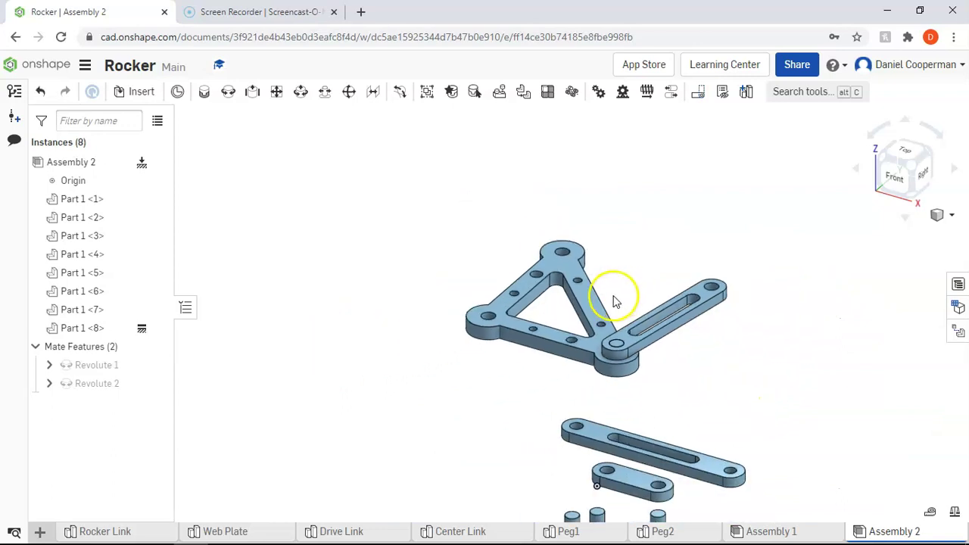
Add a third Revolute mate joining a loose peg's bottom to a link's end hole
{"action": "left_click", "coordinate": [225, 91]}
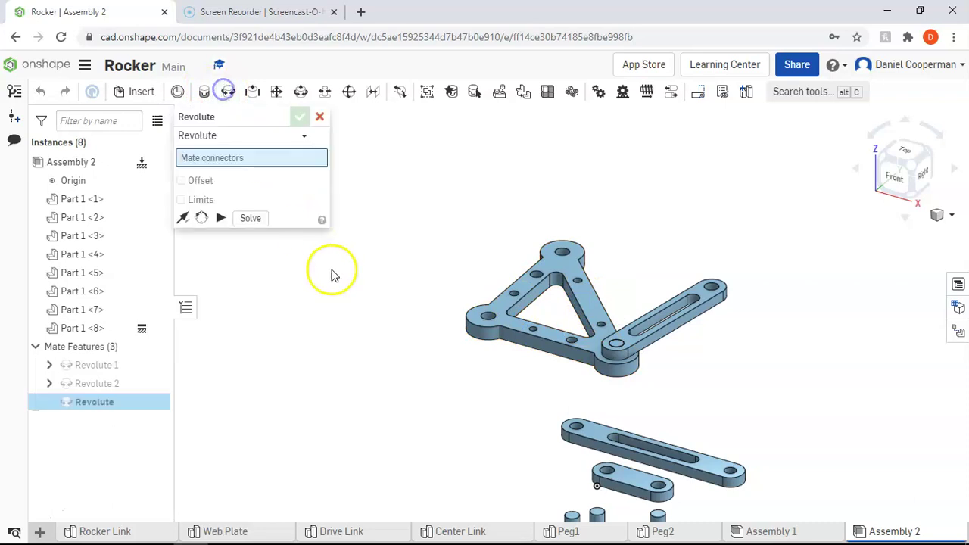
{"action": "middle_click_drag", "start_coordinate": [394, 314], "coordinate": [359, 180]}
{"action": "scroll", "coordinate": [545, 392], "scroll_direction": "up", "scroll_amount": 5}
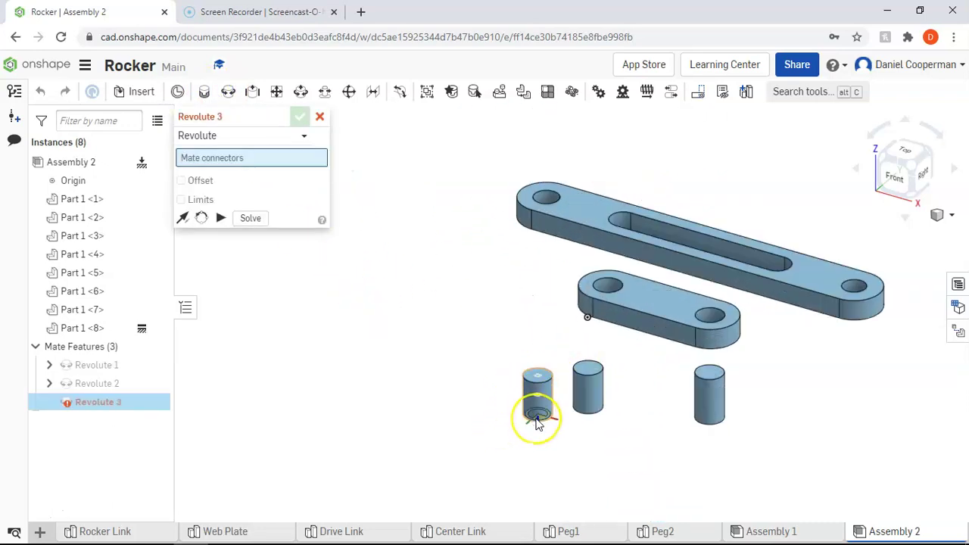
{"action": "left_click", "coordinate": [537, 424]}
{"action": "middle_click_drag", "start_coordinate": [709, 119], "coordinate": [652, 246]}
{"action": "right_click_drag", "start_coordinate": [651, 240], "coordinate": [640, 196]}
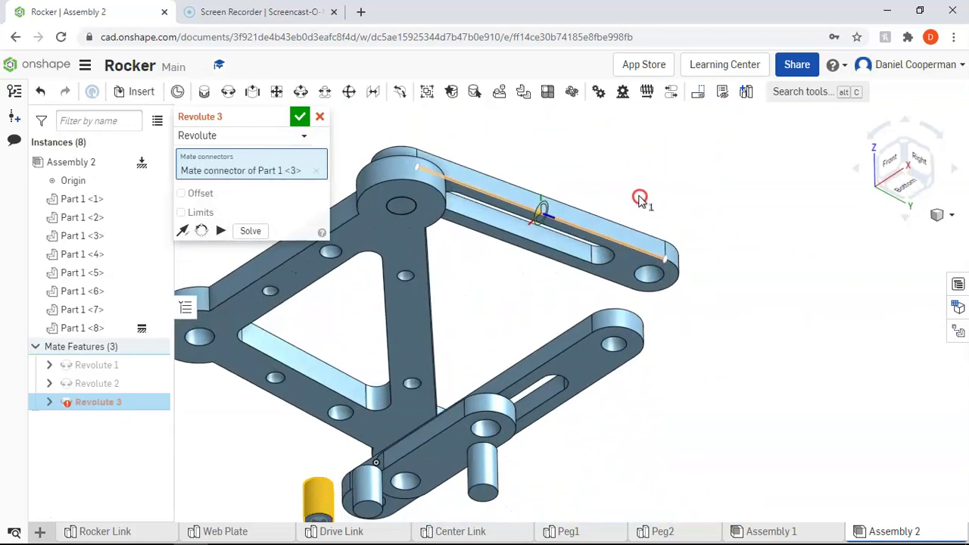
{"action": "left_click", "coordinate": [646, 275]}
{"action": "right_click_drag", "start_coordinate": [735, 195], "coordinate": [728, 252]}
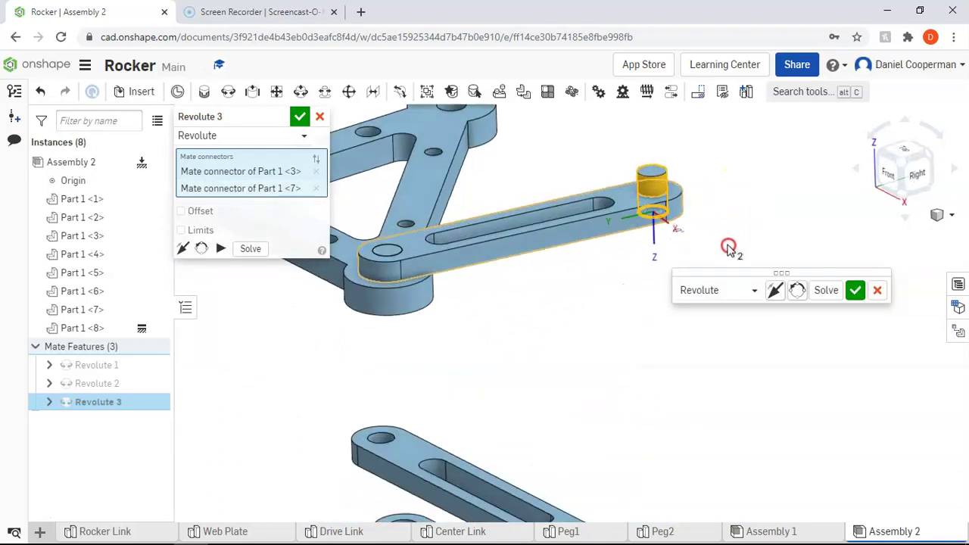
{"action": "left_click", "coordinate": [855, 291]}
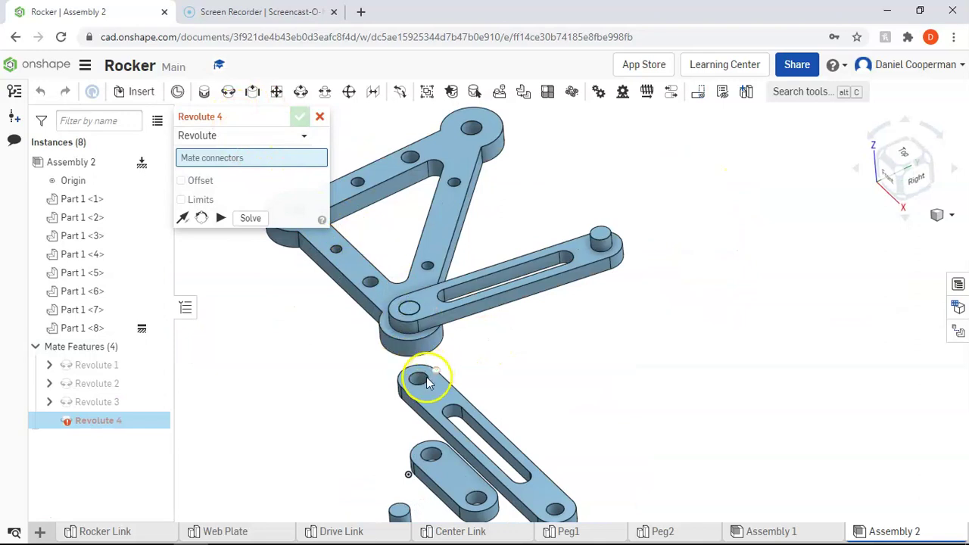
Add Revolute 4 joining the lower link's end hole to the peg on the raised link
{"action": "scroll", "coordinate": [426, 384], "scroll_direction": "up", "scroll_amount": 2}
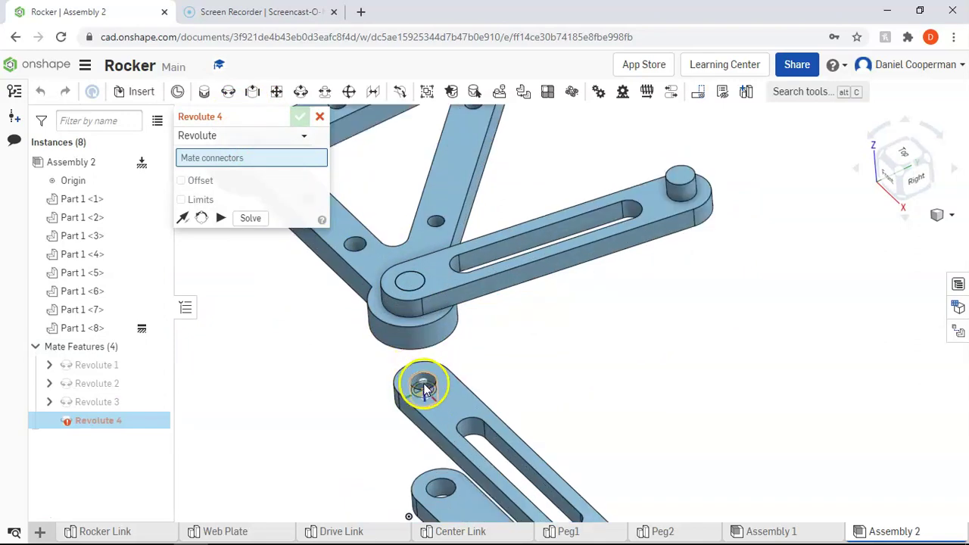
{"action": "scroll", "coordinate": [427, 385], "scroll_direction": "up", "scroll_amount": 3}
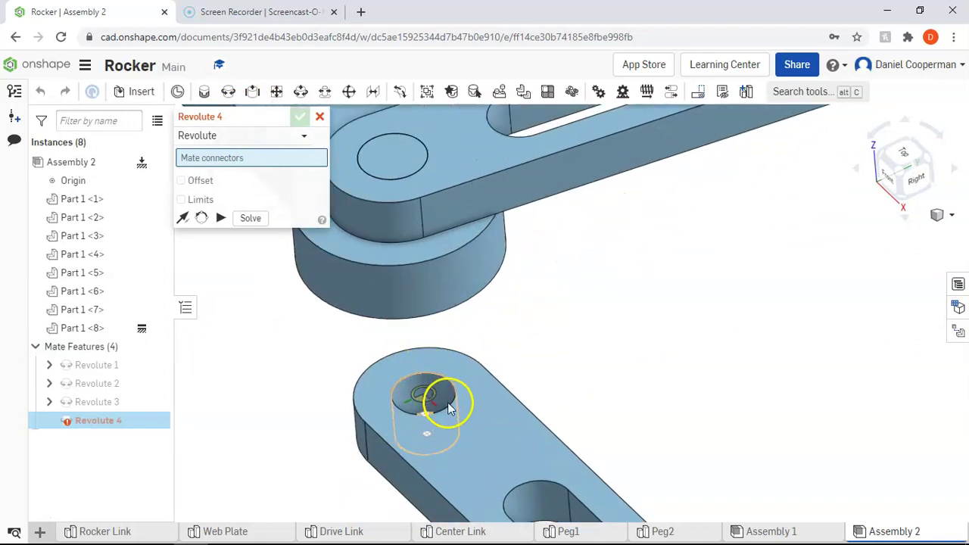
{"action": "left_click", "coordinate": [446, 382]}
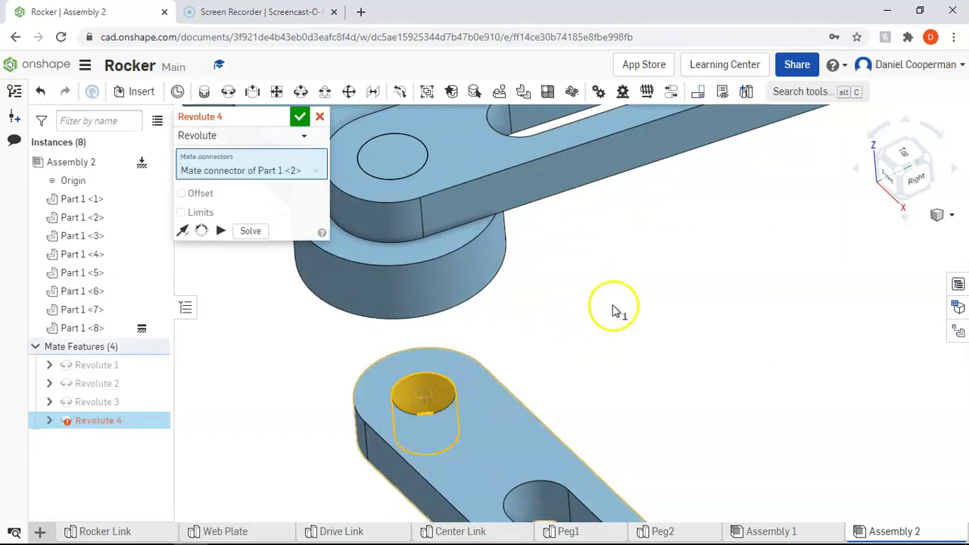
{"action": "right_click_drag", "start_coordinate": [659, 287], "coordinate": [854, 217]}
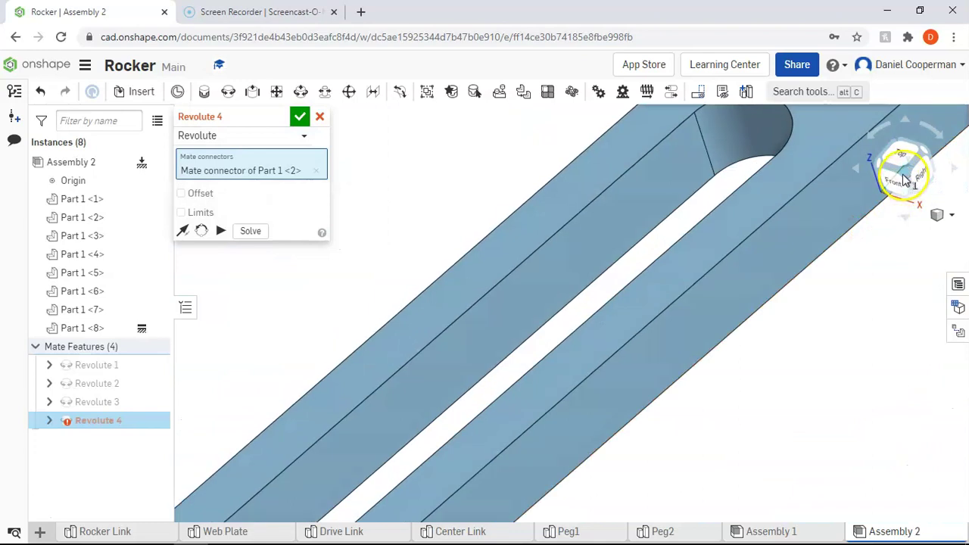
{"action": "left_click", "coordinate": [906, 181]}
{"action": "scroll", "coordinate": [671, 184], "scroll_direction": "up", "scroll_amount": 2}
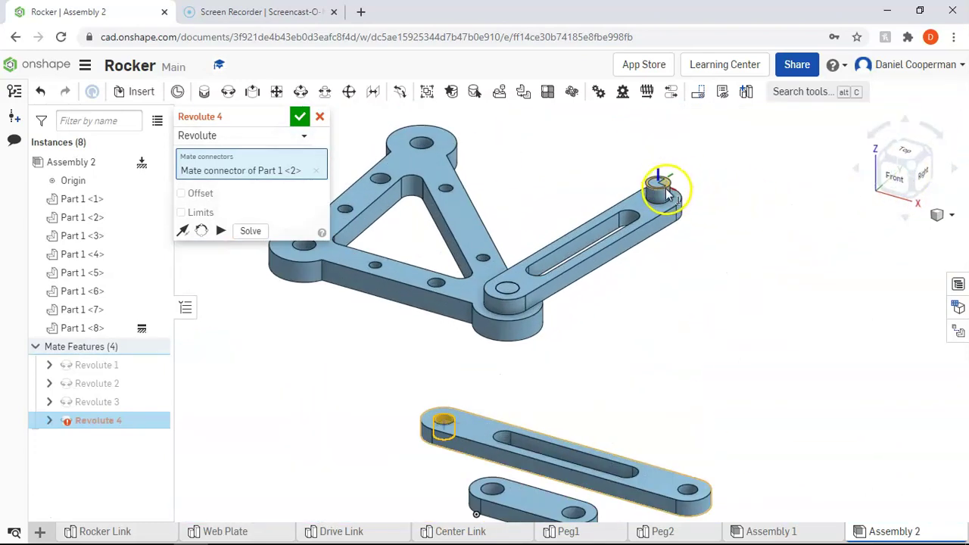
{"action": "scroll", "coordinate": [666, 193], "scroll_direction": "up", "scroll_amount": 2}
{"action": "left_click", "coordinate": [667, 191]}
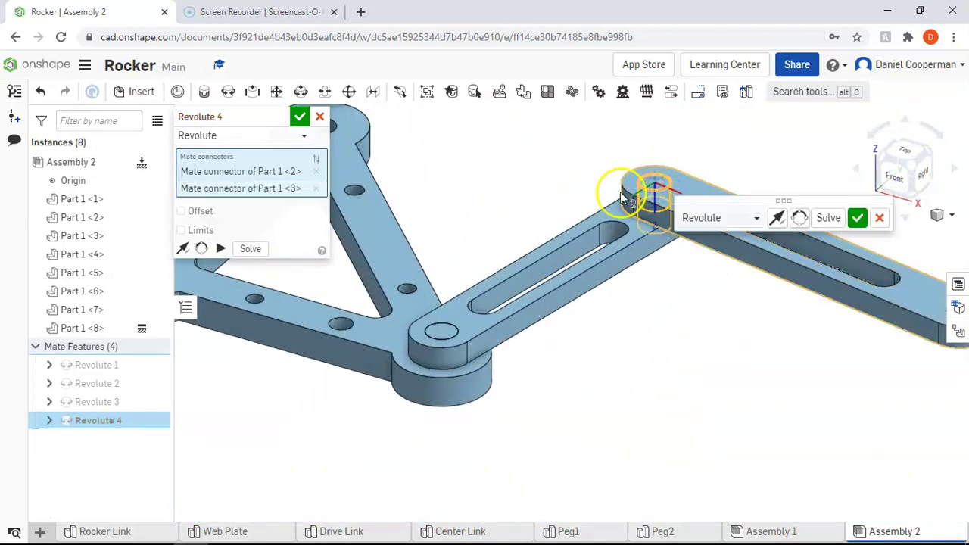
{"action": "left_click", "coordinate": [855, 218]}
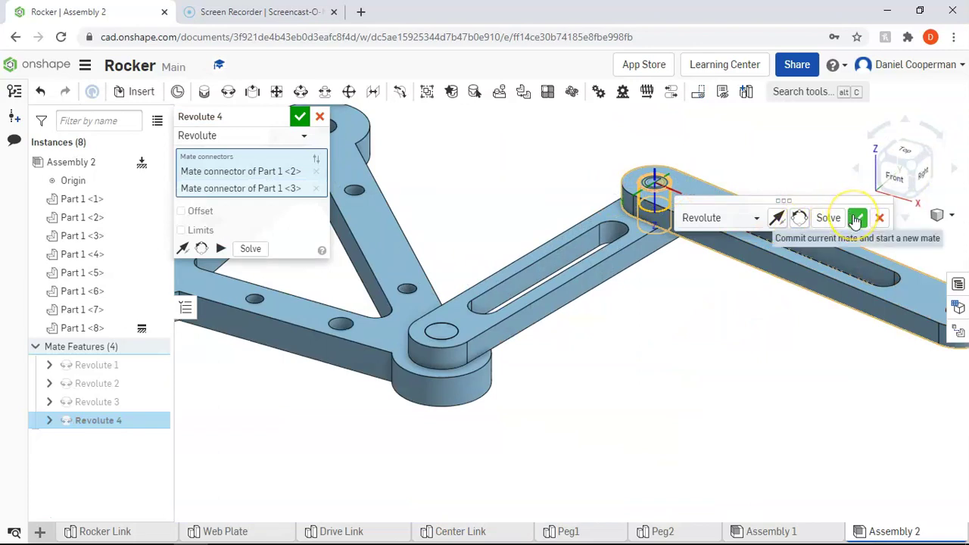
Swing the newly joined link around its pivot and back to confirm it rotates
{"action": "left_click", "coordinate": [855, 218]}
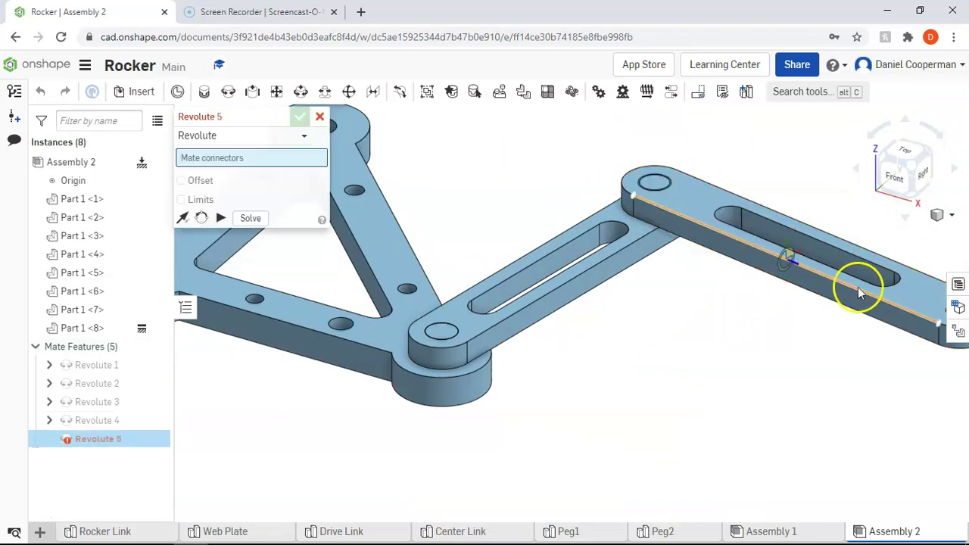
{"action": "left_click_drag", "start_coordinate": [916, 310], "coordinate": [835, 265]}
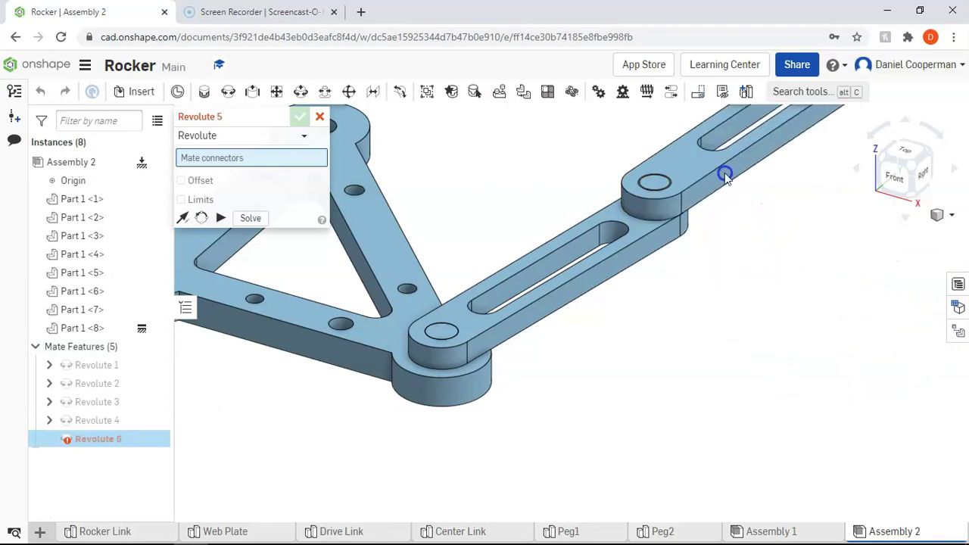
{"action": "left_click_drag", "start_coordinate": [724, 176], "coordinate": [599, 303]}
{"action": "scroll", "coordinate": [597, 310], "scroll_direction": "up", "scroll_amount": 2}
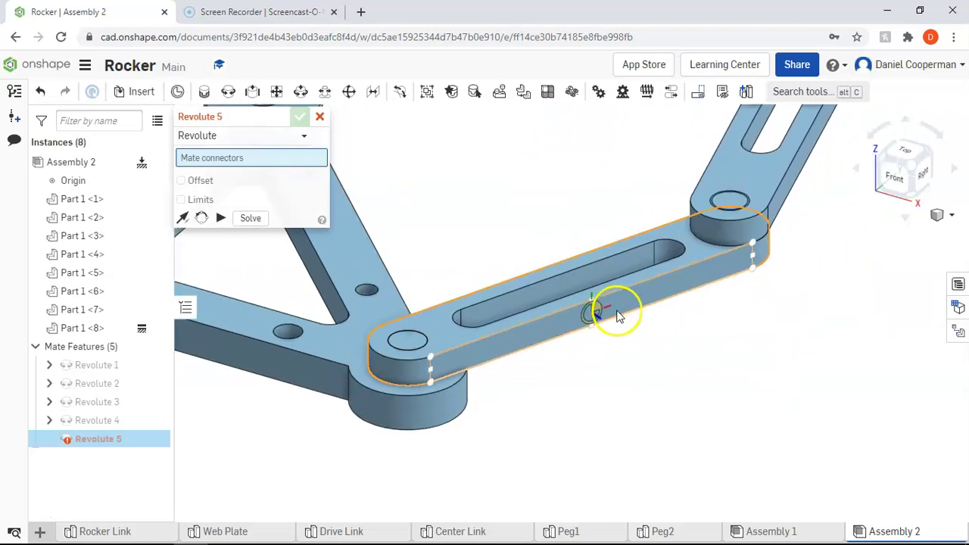
{"action": "scroll", "coordinate": [617, 316], "scroll_direction": "down", "scroll_amount": 5}
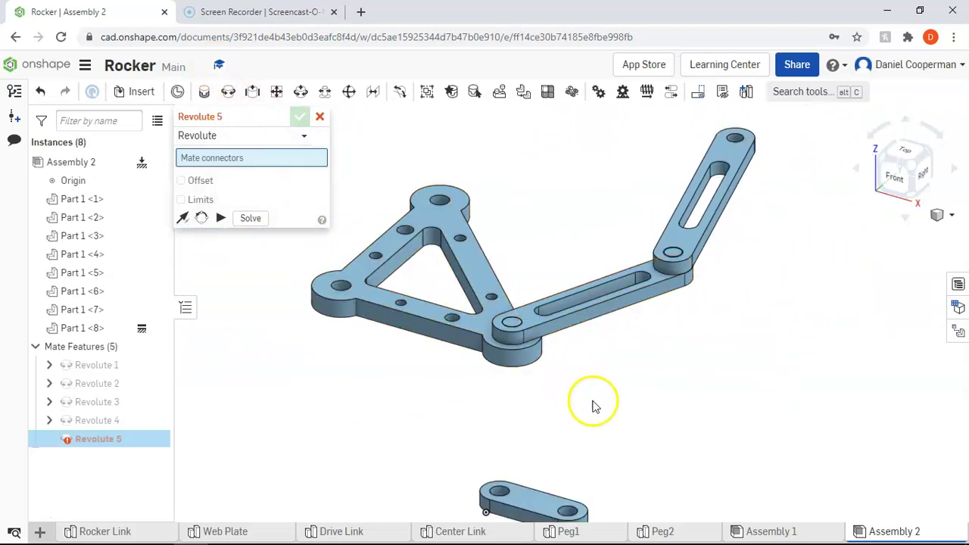
Pin the loose peg to the raised link's far-end hole with Revolute 5
{"action": "middle_click_drag", "start_coordinate": [604, 413], "coordinate": [588, 255]}
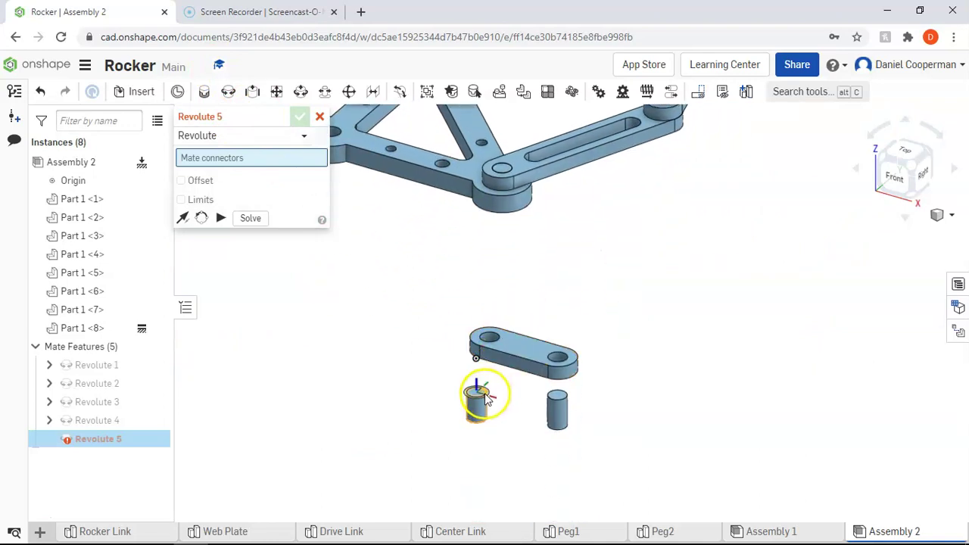
{"action": "right_click_drag", "start_coordinate": [666, 194], "coordinate": [642, 342]}
{"action": "right_click_drag", "start_coordinate": [741, 280], "coordinate": [896, 173]}
{"action": "left_click", "coordinate": [901, 174]}
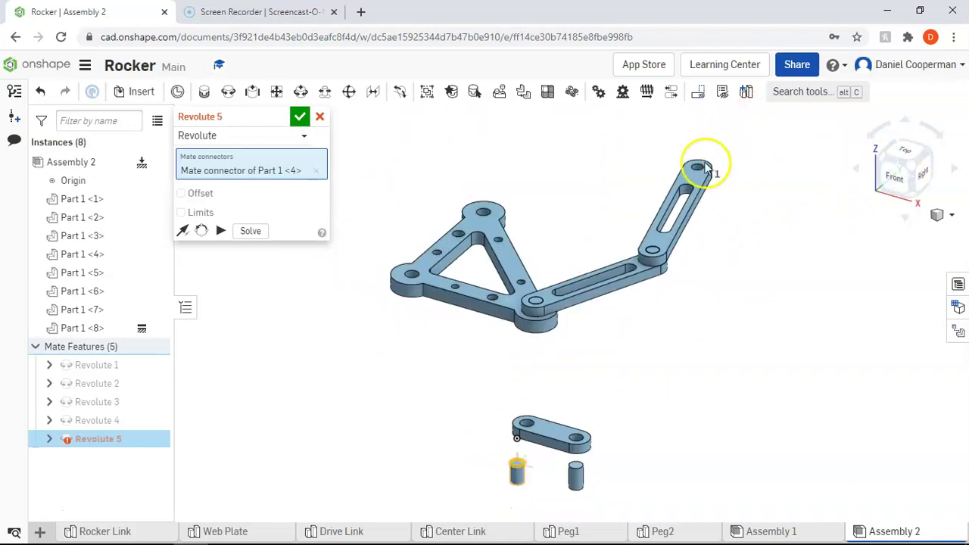
{"action": "scroll", "coordinate": [693, 159], "scroll_direction": "up", "scroll_amount": 3}
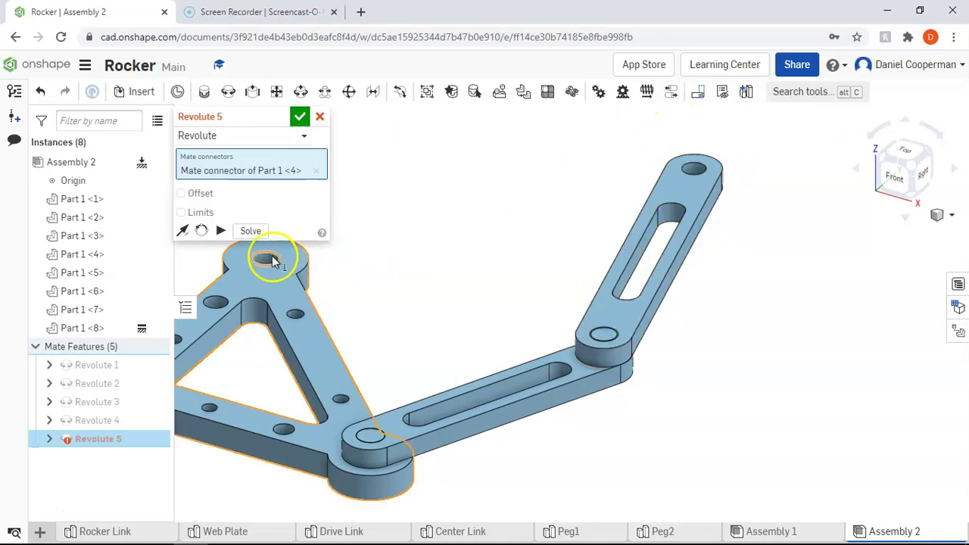
{"action": "left_click", "coordinate": [698, 170]}
{"action": "right_click_drag", "start_coordinate": [717, 277], "coordinate": [631, 292]}
{"action": "right_click_drag", "start_coordinate": [336, 382], "coordinate": [496, 381]}
{"action": "left_click", "coordinate": [893, 198]}
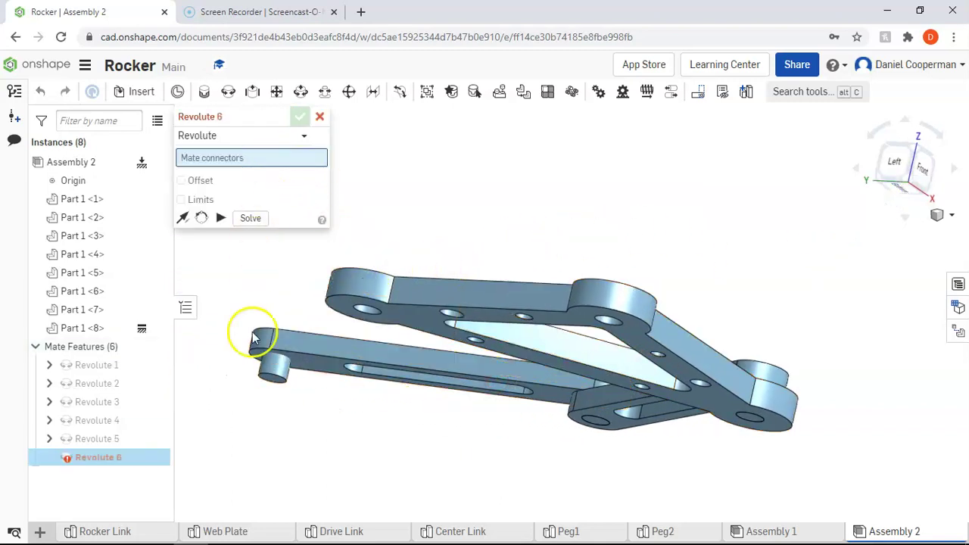
In Revolute 6, pair the peg's bottom edge with the short link's hole
{"action": "scroll", "coordinate": [251, 393], "scroll_direction": "up", "scroll_amount": 5}
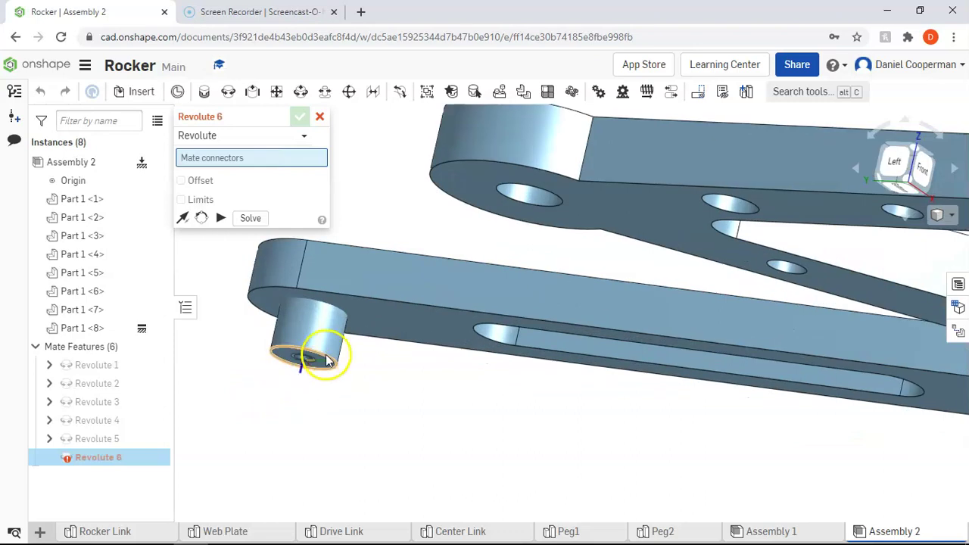
{"action": "left_click", "coordinate": [326, 360]}
{"action": "right_click_drag", "start_coordinate": [446, 383], "coordinate": [426, 384]}
{"action": "scroll", "coordinate": [426, 384], "scroll_direction": "down", "scroll_amount": 3}
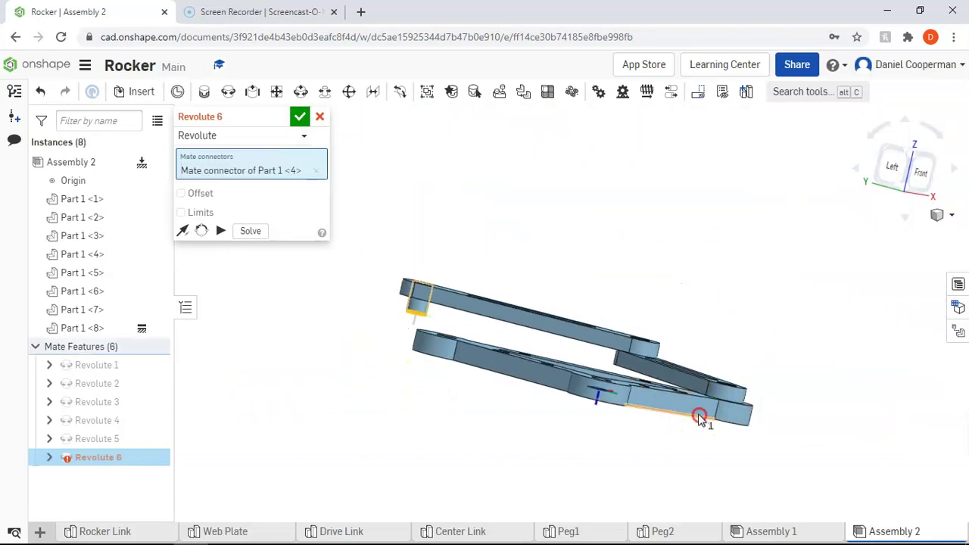
{"action": "right_click_drag", "start_coordinate": [687, 409], "coordinate": [560, 367]}
{"action": "scroll", "coordinate": [533, 438], "scroll_direction": "up", "scroll_amount": 4}
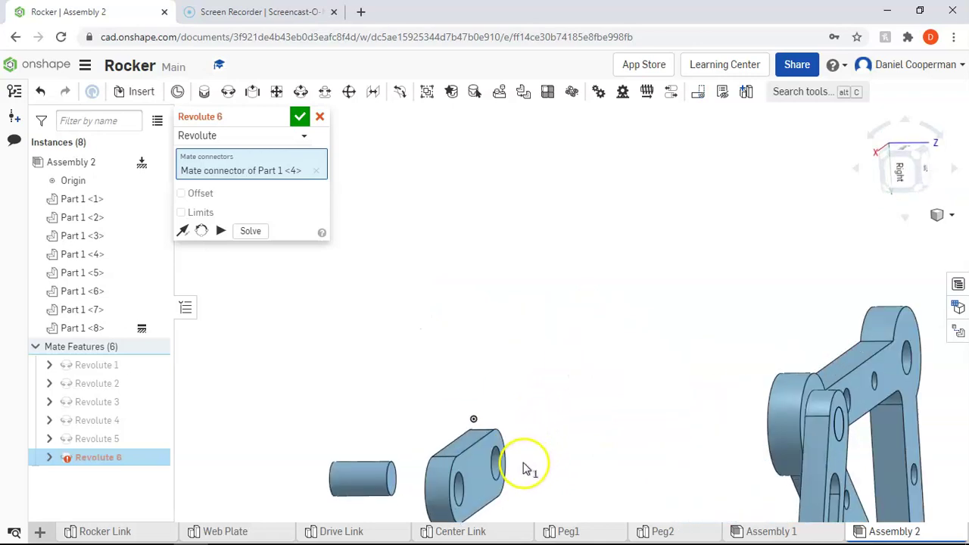
{"action": "left_click", "coordinate": [493, 456]}
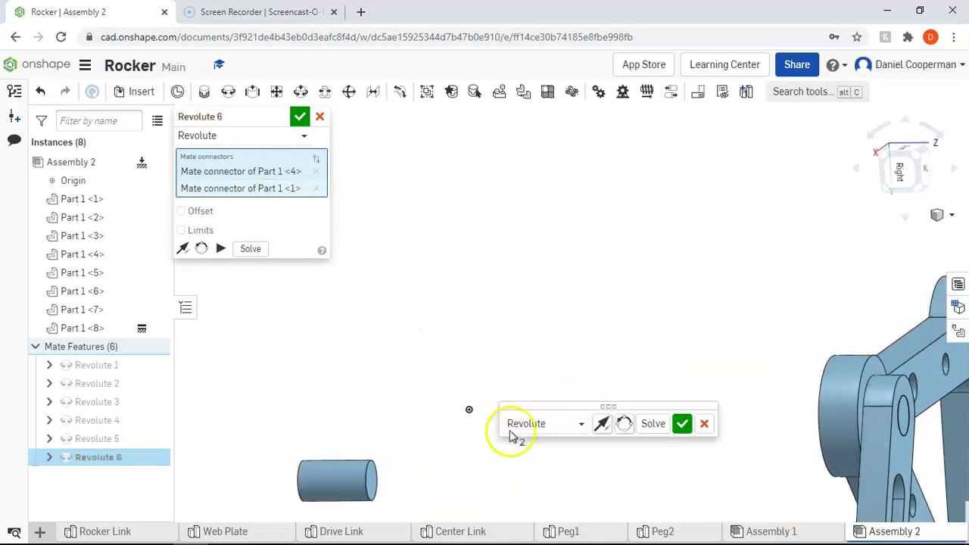
Flip the primary axis so the short link sits on the other side of the peg
{"action": "left_click", "coordinate": [918, 196]}
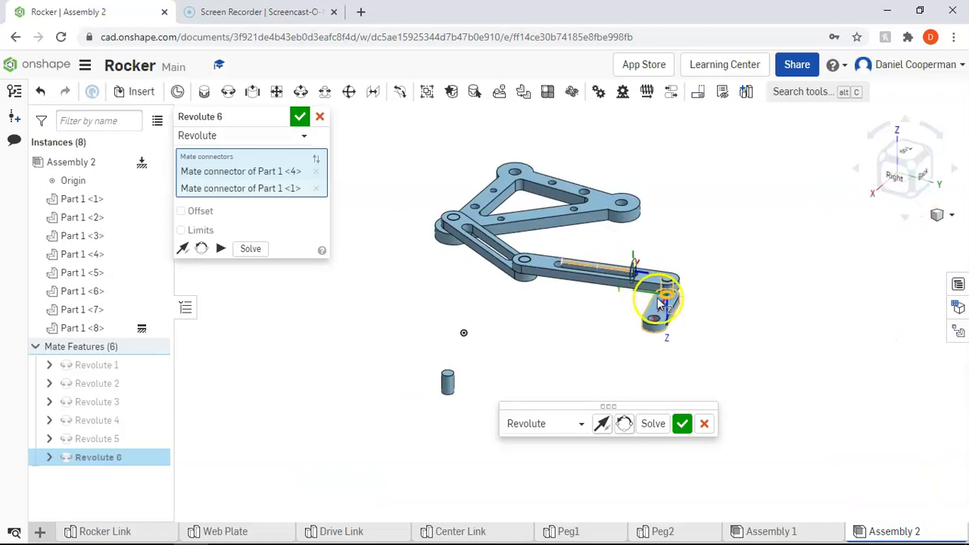
{"action": "scroll", "coordinate": [665, 301], "scroll_direction": "up", "scroll_amount": 5}
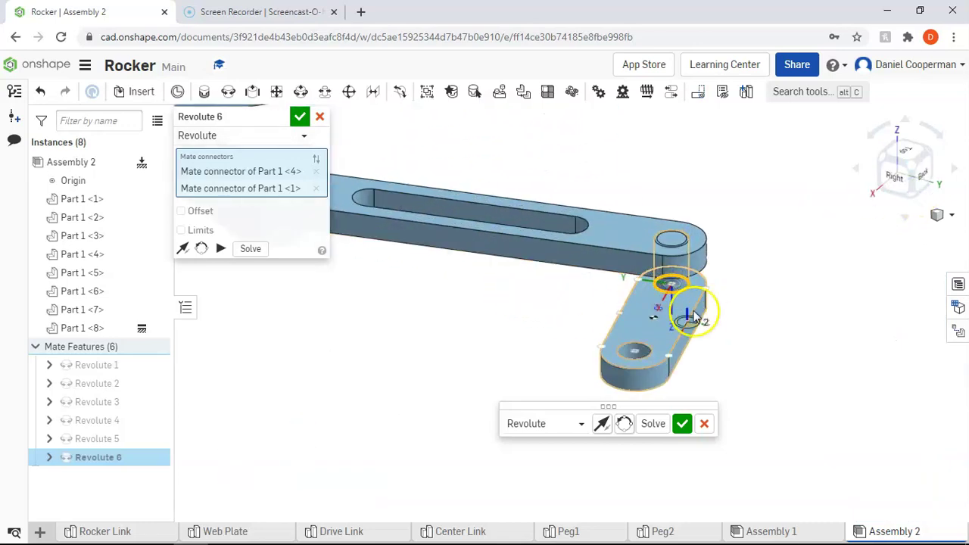
{"action": "right_click_drag", "start_coordinate": [703, 317], "coordinate": [680, 260]}
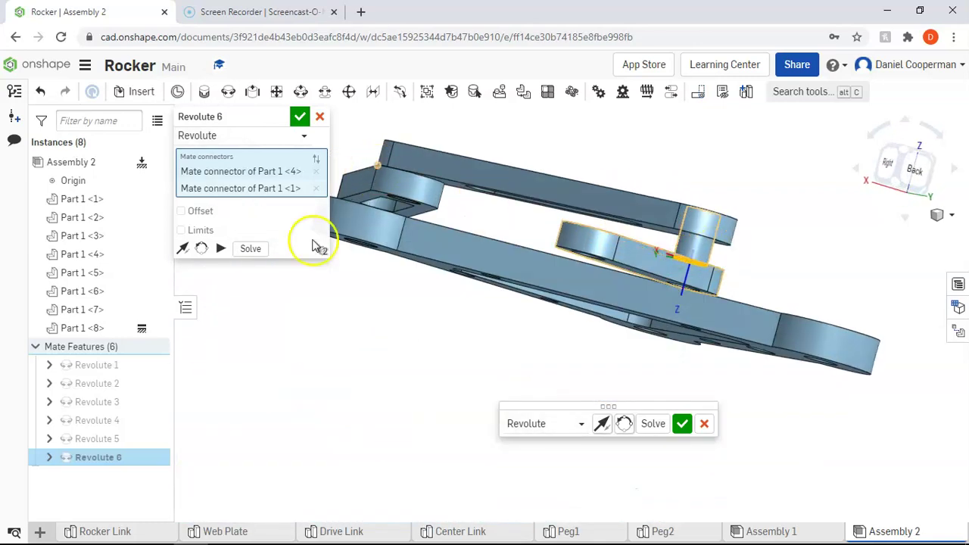
{"action": "left_click", "coordinate": [601, 424]}
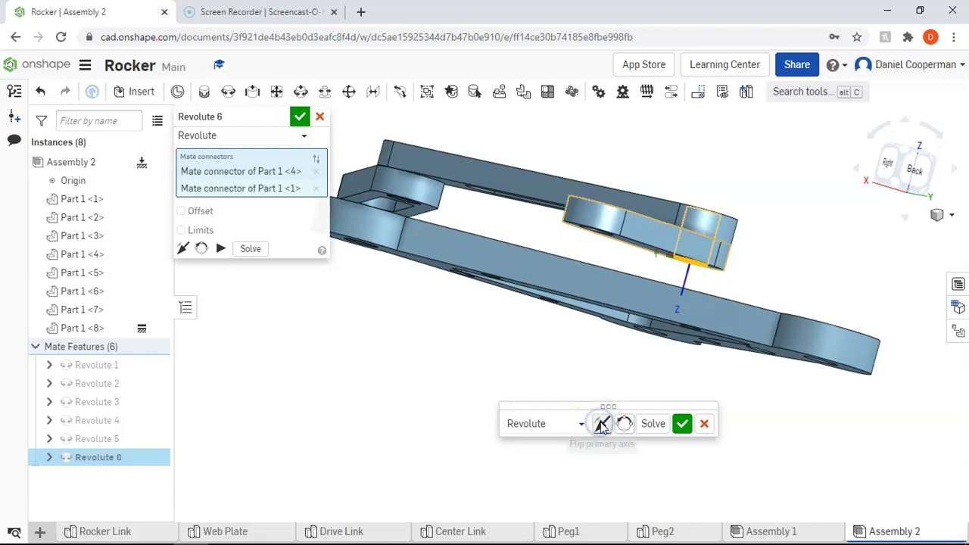
Commit Revolute 6 and return to the isometric view of the linkage
{"action": "left_click", "coordinate": [678, 426]}
{"action": "scroll", "coordinate": [515, 347], "scroll_direction": "up", "scroll_amount": 2}
{"action": "scroll", "coordinate": [466, 365], "scroll_direction": "down", "scroll_amount": 5}
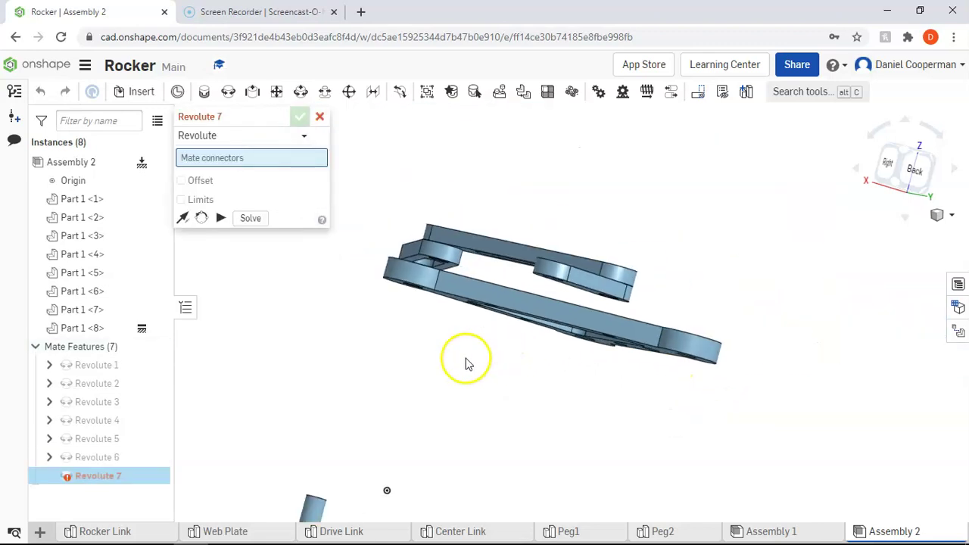
{"action": "right_click_drag", "start_coordinate": [848, 254], "coordinate": [814, 302]}
{"action": "left_click", "coordinate": [893, 148]}
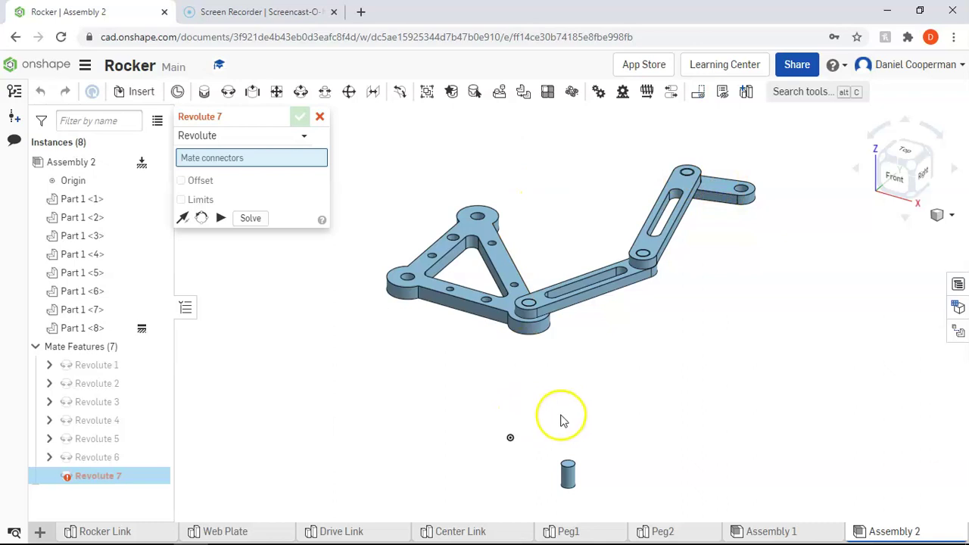
{"action": "scroll", "coordinate": [568, 474], "scroll_direction": "up", "scroll_amount": 2}
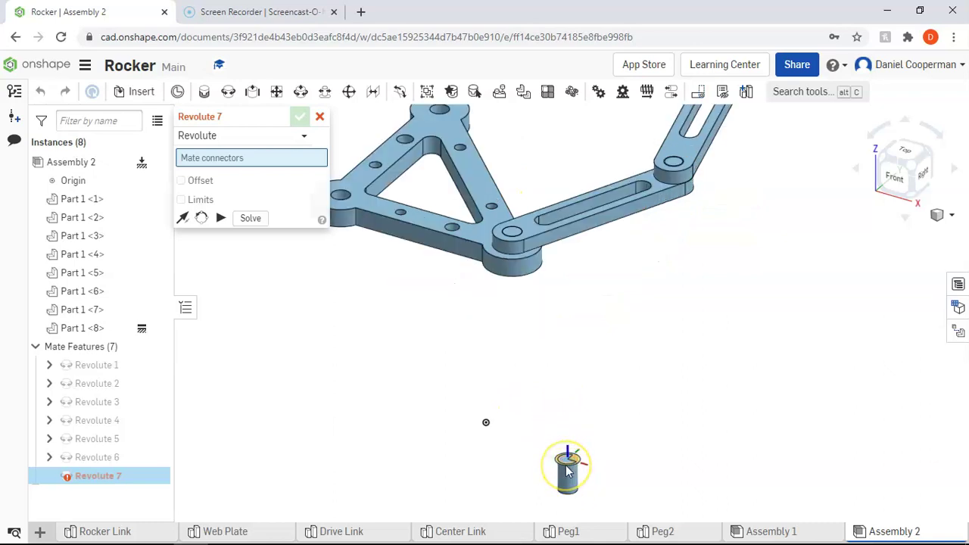
In Revolute 7, pair peg Part 1 <6>'s top connector with the triangular plate's hole
{"action": "left_click", "coordinate": [568, 470]}
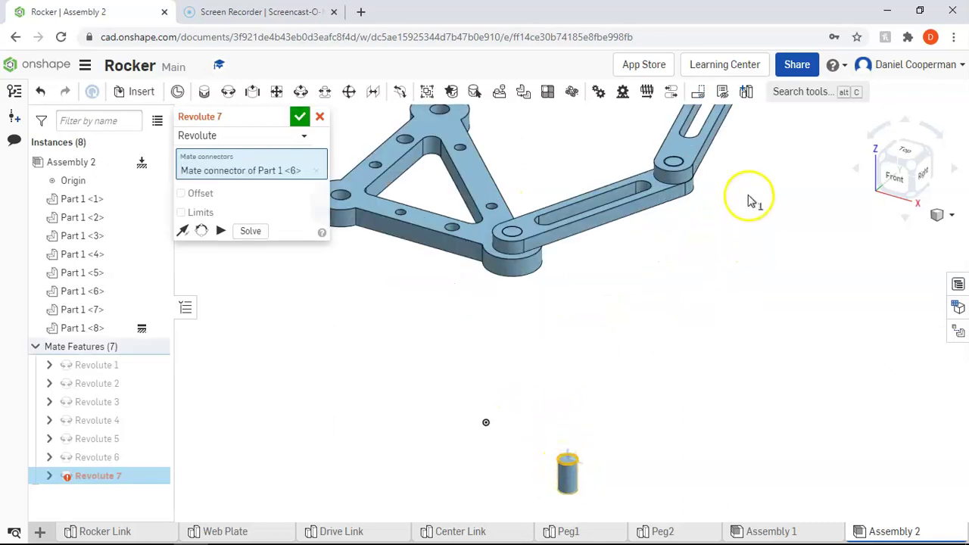
{"action": "right_click_drag", "start_coordinate": [749, 201], "coordinate": [749, 324]}
{"action": "left_click", "coordinate": [808, 195]}
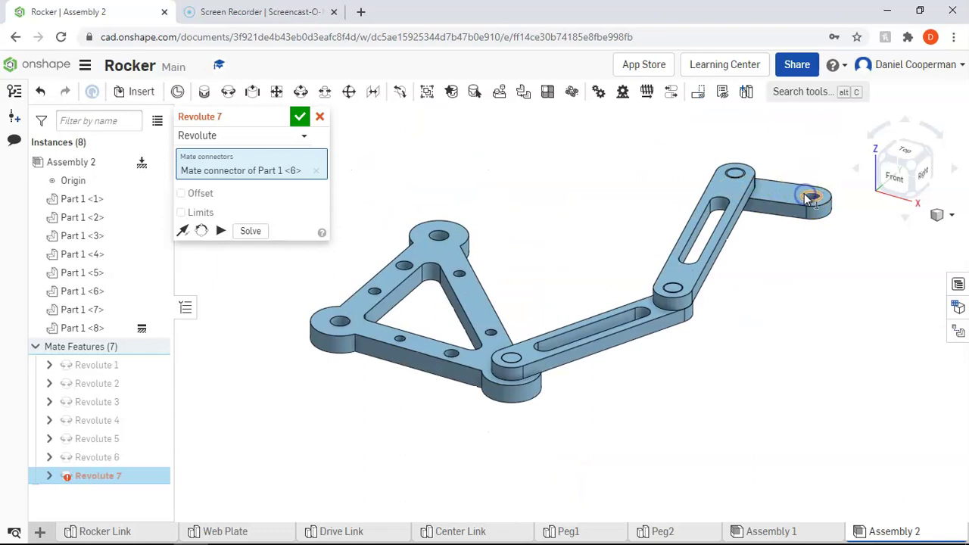
{"action": "right_click_drag", "start_coordinate": [836, 288], "coordinate": [833, 370]}
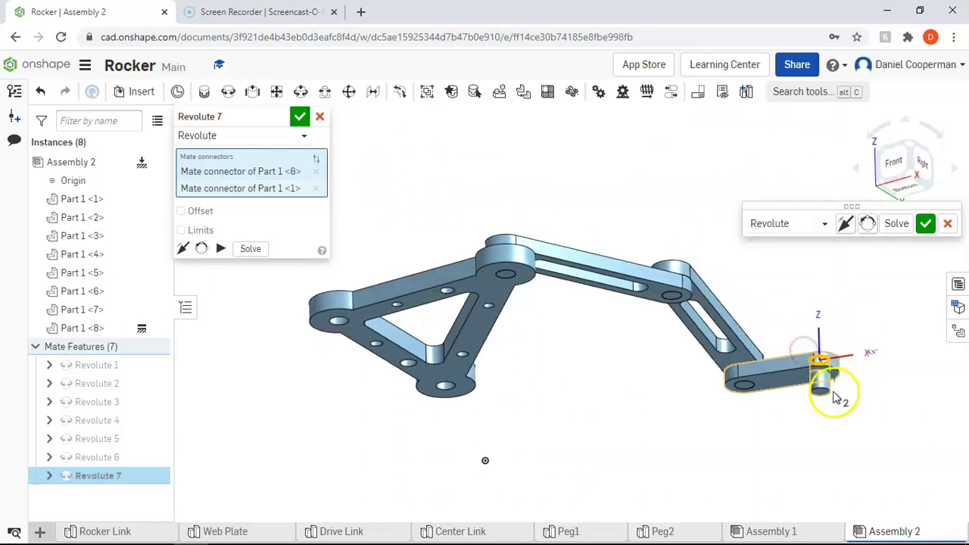
{"action": "left_click", "coordinate": [454, 391]}
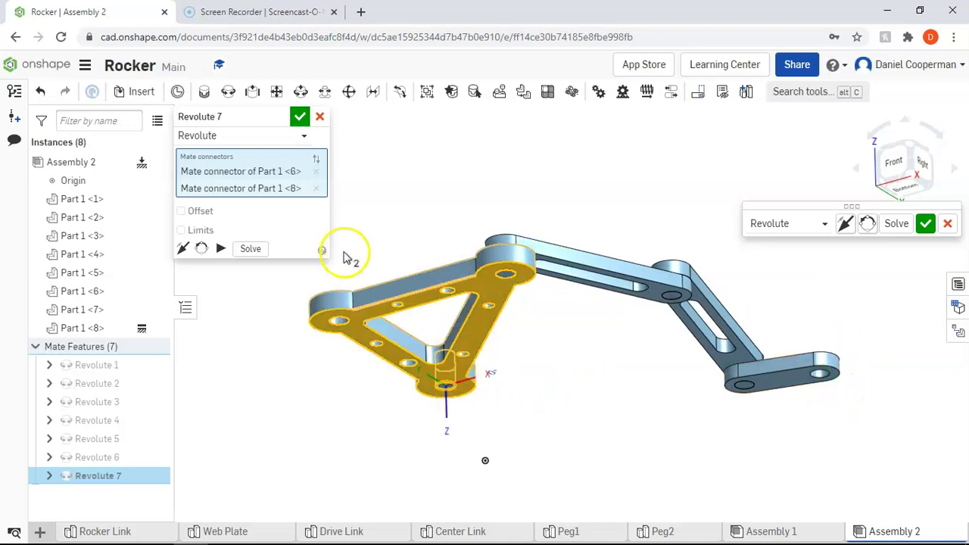
Commit Revolute 7 and swing the short link down next to the plate's peg
{"action": "left_click", "coordinate": [924, 224]}
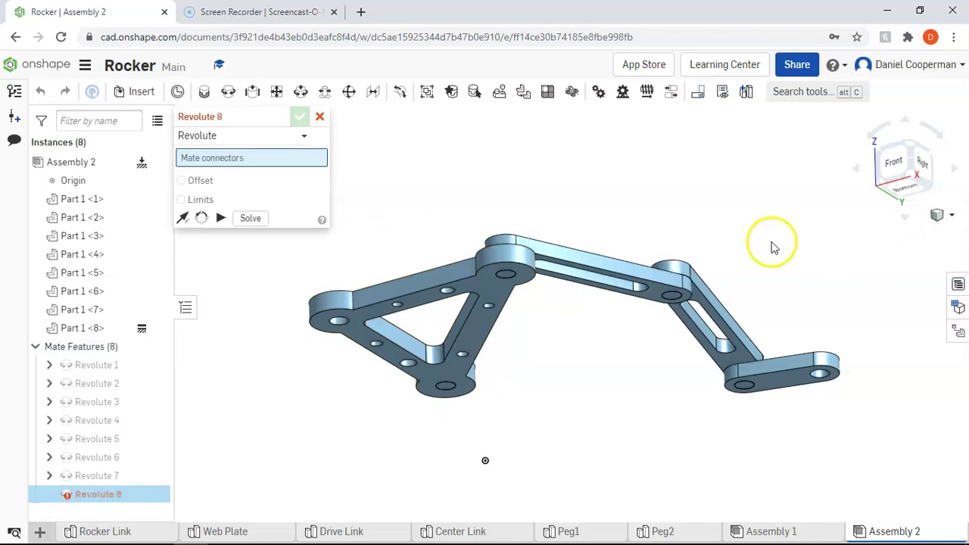
{"action": "right_click_drag", "start_coordinate": [567, 356], "coordinate": [560, 409]}
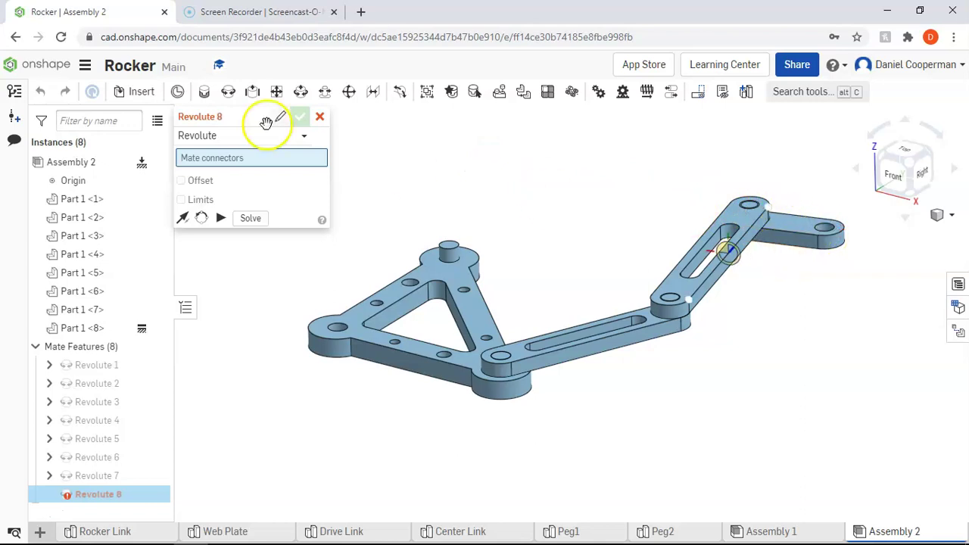
{"action": "left_click_drag", "start_coordinate": [749, 216], "coordinate": [530, 222]}
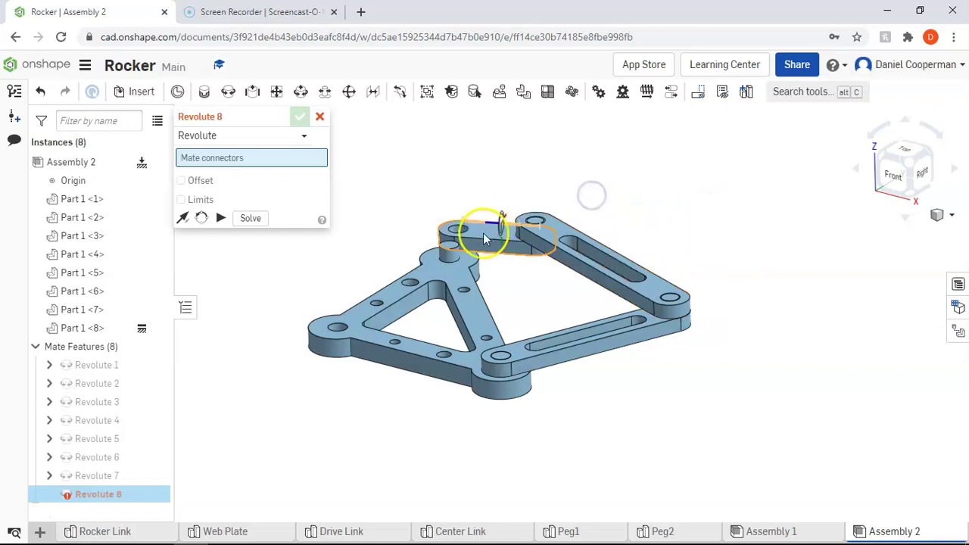
{"action": "left_click_drag", "start_coordinate": [476, 239], "coordinate": [457, 222]}
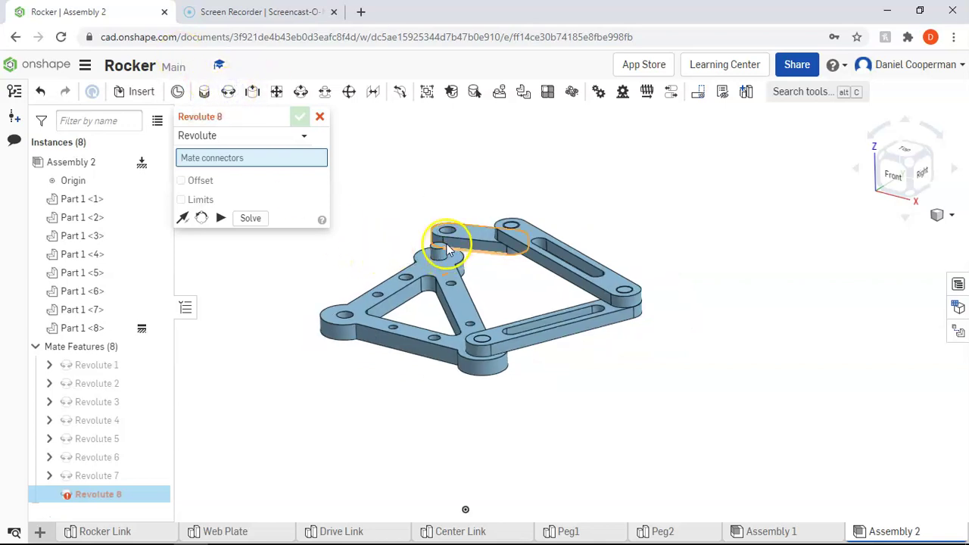
Seat the short link Part 1 <1>'s hole on the peg's top connector with Revolute 8
{"action": "scroll", "coordinate": [447, 244], "scroll_direction": "up", "scroll_amount": 2}
{"action": "scroll", "coordinate": [452, 246], "scroll_direction": "up", "scroll_amount": 3}
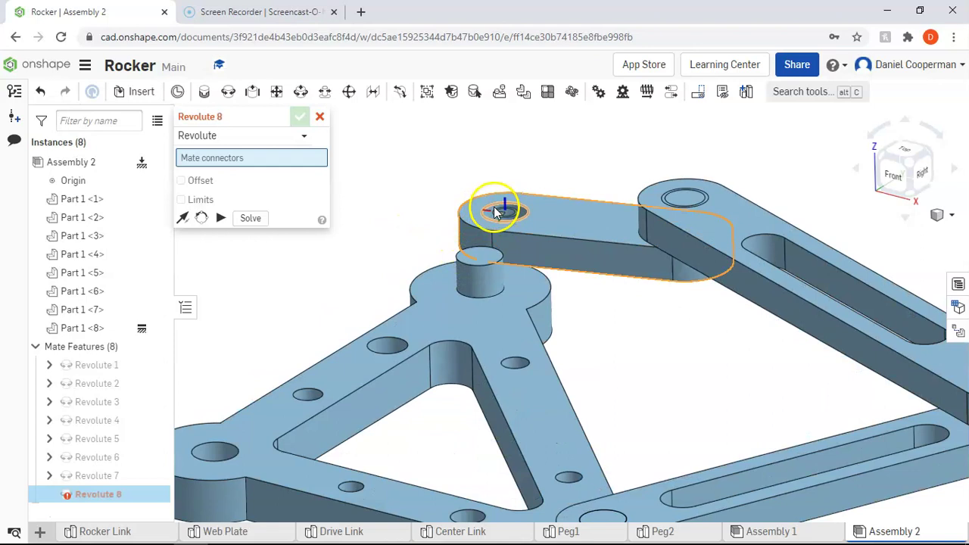
{"action": "left_click", "coordinate": [496, 211]}
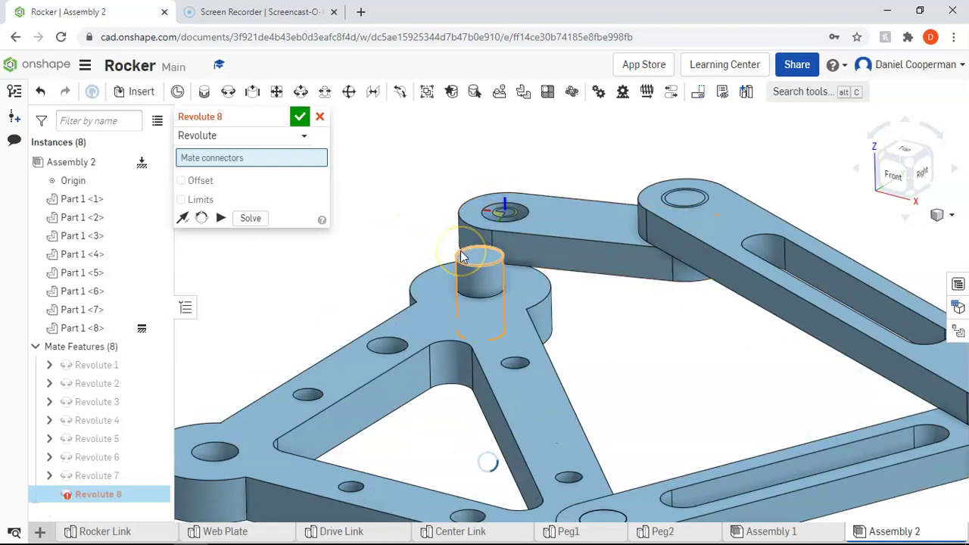
{"action": "scroll", "coordinate": [454, 250], "scroll_direction": "up", "scroll_amount": 2}
{"action": "left_click", "coordinate": [472, 259]}
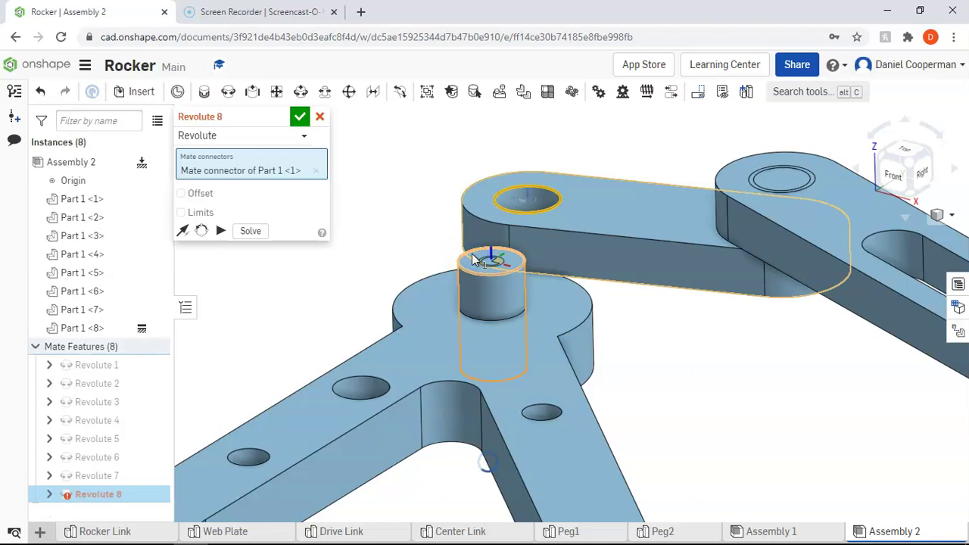
{"action": "left_click", "coordinate": [326, 211]}
Commit Revolute 8 and restore the isometric view of the assembly
{"action": "left_click", "coordinate": [299, 117]}
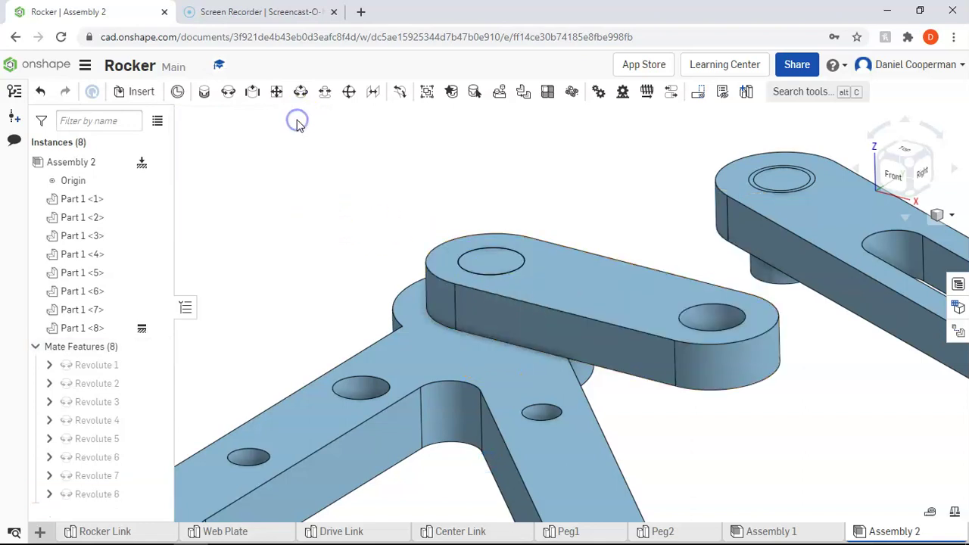
{"action": "left_click_drag", "start_coordinate": [740, 334], "coordinate": [752, 326]}
{"action": "scroll", "coordinate": [549, 274], "scroll_direction": "down", "scroll_amount": 5}
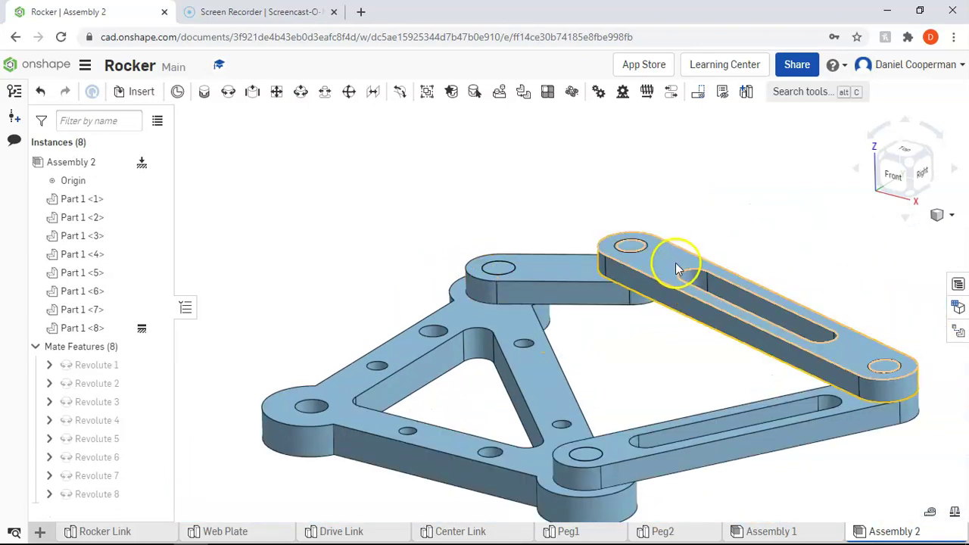
{"action": "left_click", "coordinate": [523, 198]}
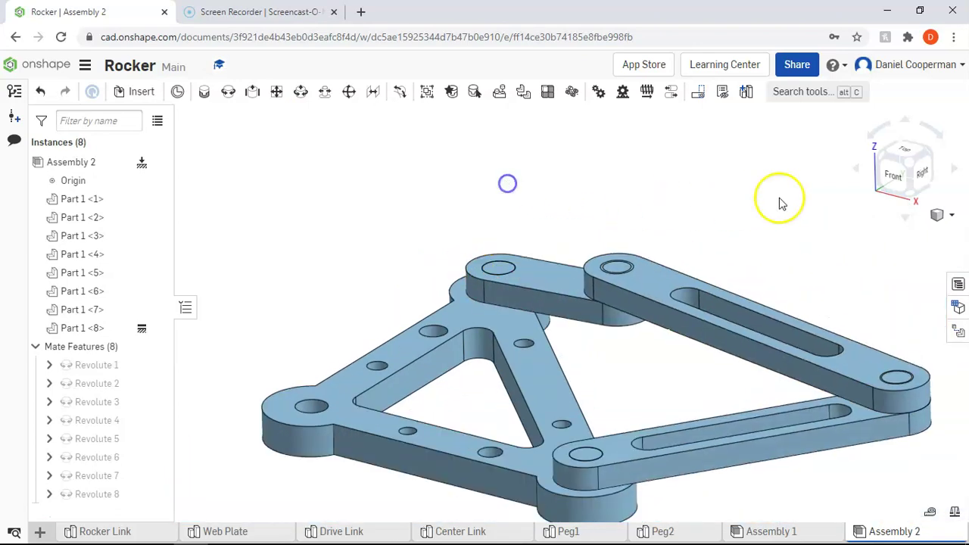
{"action": "left_click", "coordinate": [913, 168]}
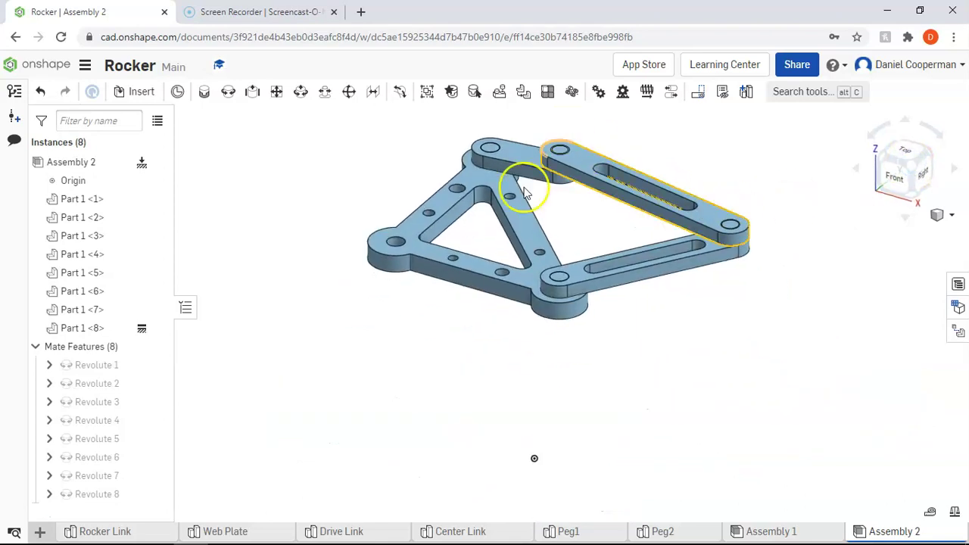
{"action": "left_click", "coordinate": [606, 243]}
{"action": "mouse_move", "coordinate": [606, 243]}
{"action": "right_mouse_down"}
{"action": "mouse_move", "coordinate": [608, 265]}
{"action": "mouse_move", "coordinate": [601, 252]}
{"action": "right_mouse_up"}
{"action": "left_click", "coordinate": [916, 180]}
{"action": "middle_click_drag", "start_coordinate": [567, 221], "coordinate": [582, 277]}
Drag the long slotted link Part 1 <2> to swing the linkage around its pins
{"action": "left_click", "coordinate": [593, 230]}
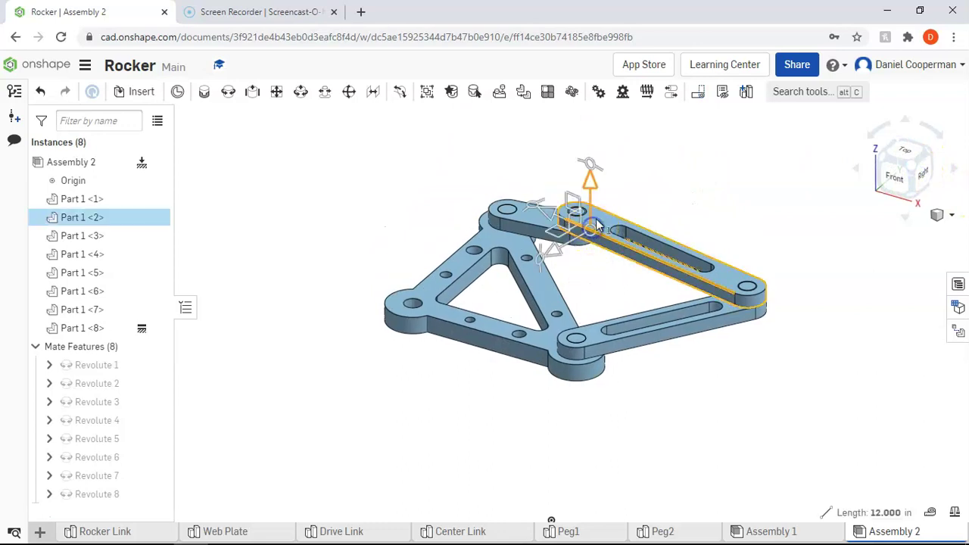
{"action": "left_click_drag", "start_coordinate": [597, 219], "coordinate": [566, 183]}
{"action": "left_click", "coordinate": [612, 216]}
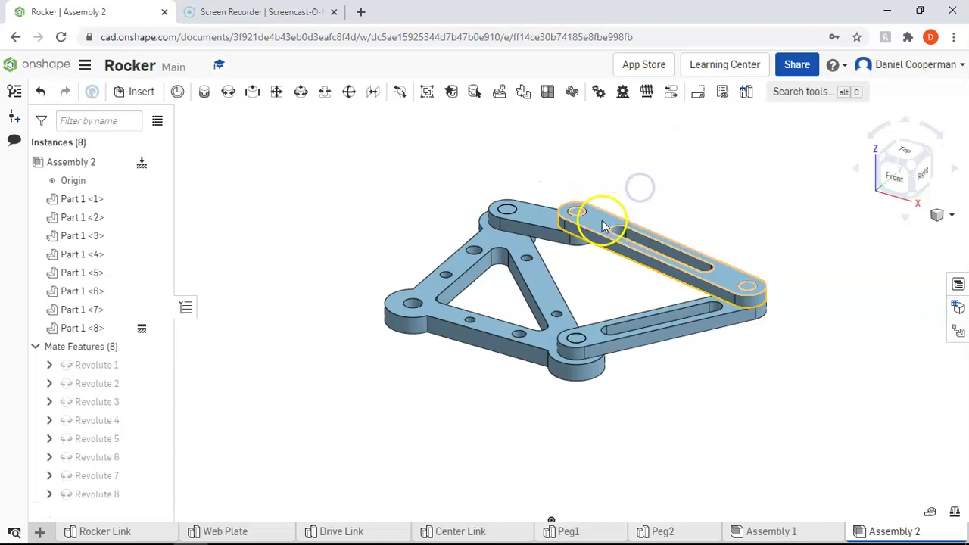
{"action": "left_click_drag", "start_coordinate": [527, 161], "coordinate": [615, 222]}
{"action": "left_click_drag", "start_coordinate": [578, 185], "coordinate": [616, 195]}
{"action": "left_click_drag", "start_coordinate": [561, 176], "coordinate": [563, 190]}
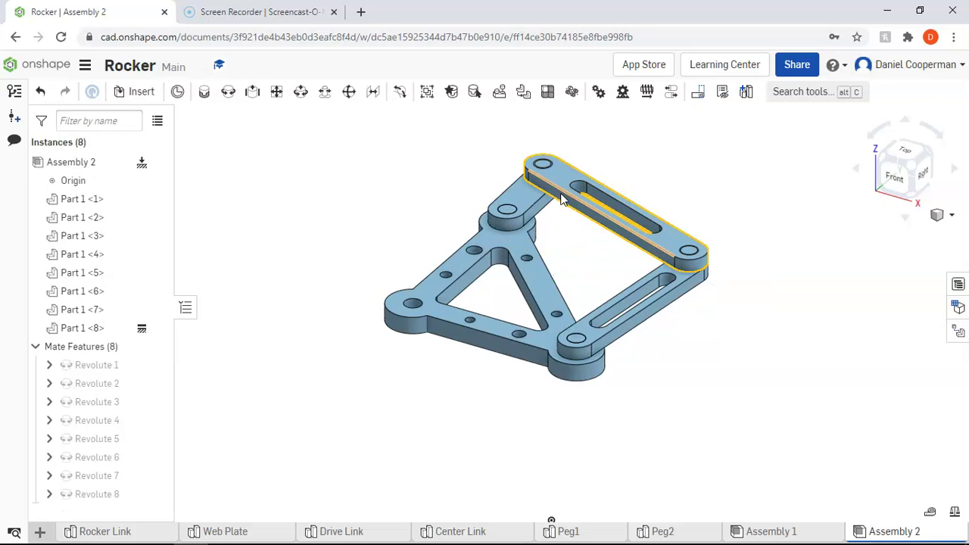
Drive the top link and pins through several poses, leaving the links swung wide around the web plate
{"action": "left_click_drag", "start_coordinate": [566, 167], "coordinate": [555, 252]}
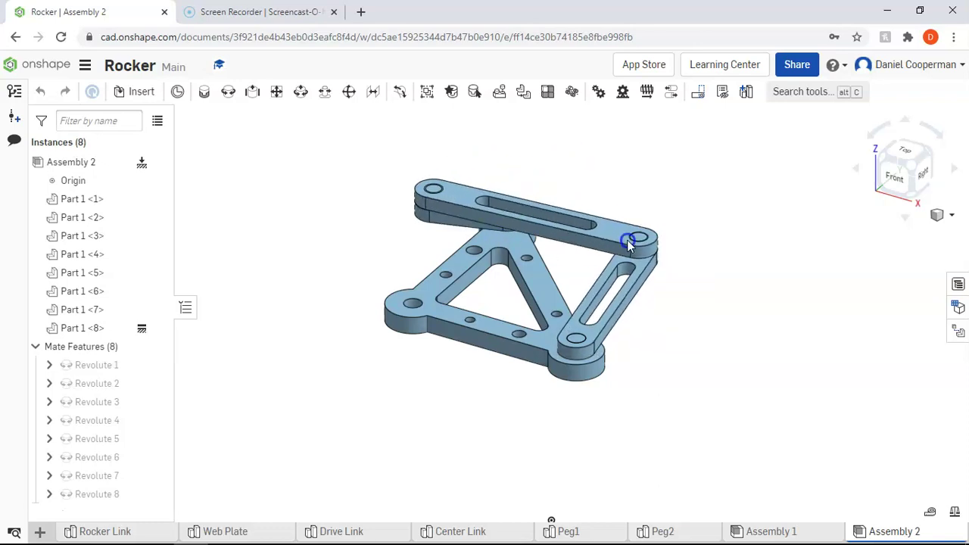
{"action": "left_click_drag", "start_coordinate": [523, 220], "coordinate": [430, 168]}
{"action": "left_click_drag", "start_coordinate": [676, 229], "coordinate": [828, 312]}
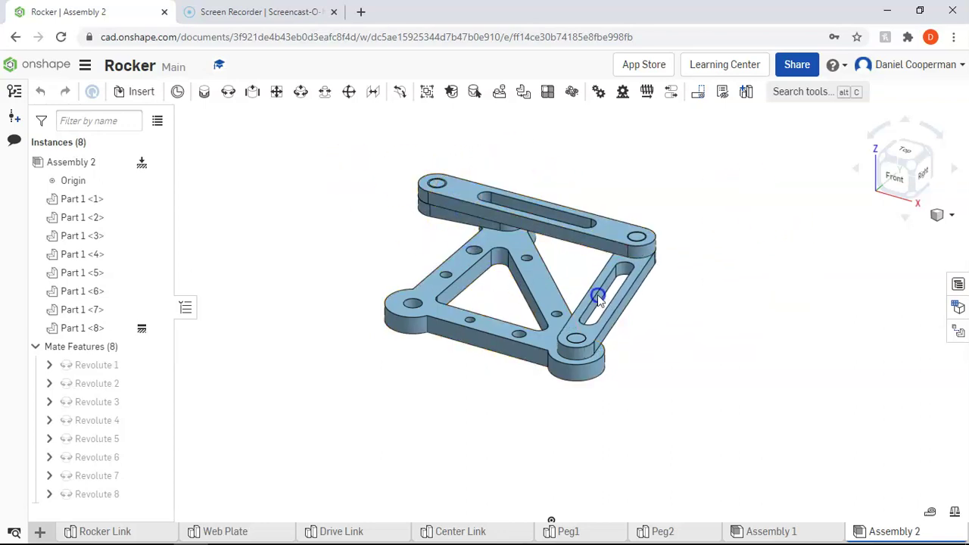
{"action": "left_click", "coordinate": [596, 250]}
{"action": "left_click_drag", "start_coordinate": [434, 192], "coordinate": [430, 240]}
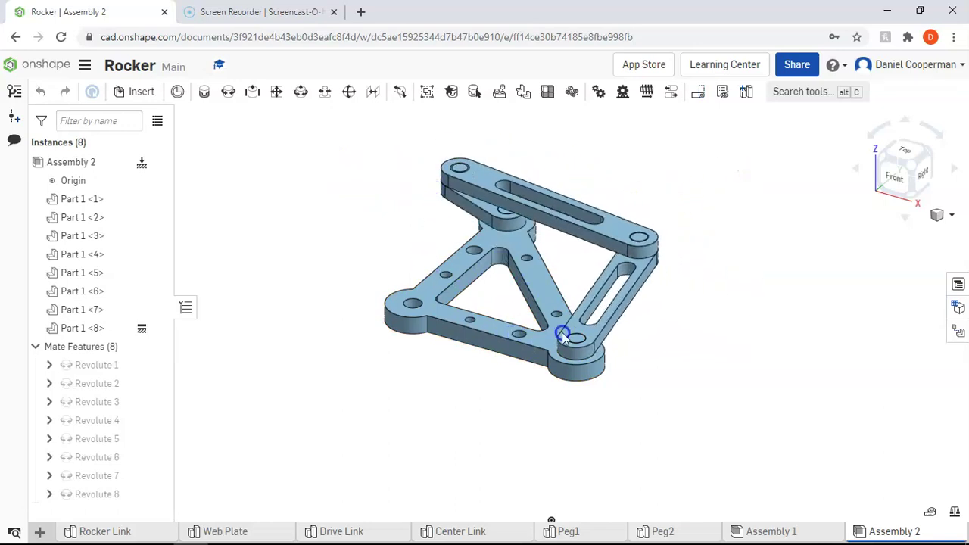
{"action": "left_click_drag", "start_coordinate": [562, 335], "coordinate": [460, 160]}
{"action": "left_click_drag", "start_coordinate": [476, 203], "coordinate": [570, 178]}
{"action": "left_click_drag", "start_coordinate": [543, 237], "coordinate": [621, 174]}
{"action": "left_click_drag", "start_coordinate": [460, 126], "coordinate": [526, 301]}
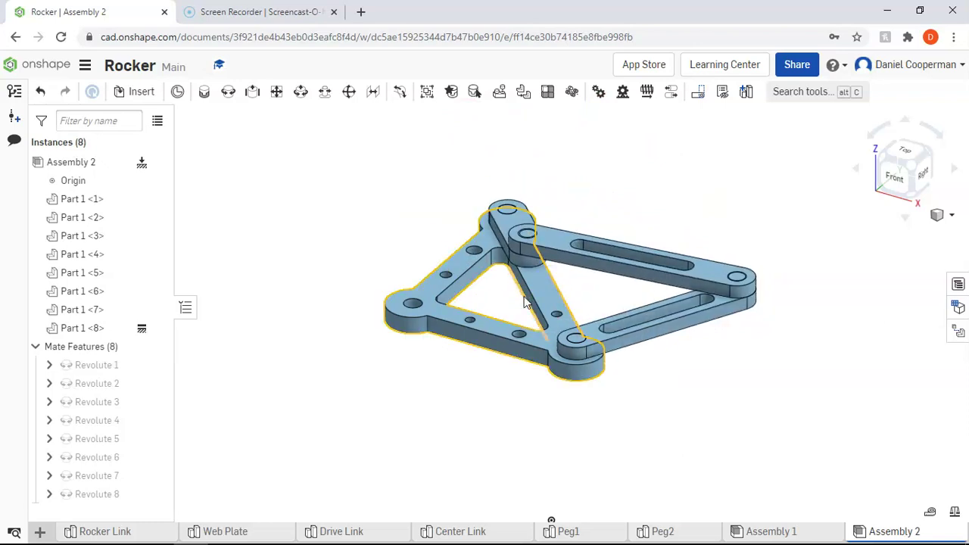